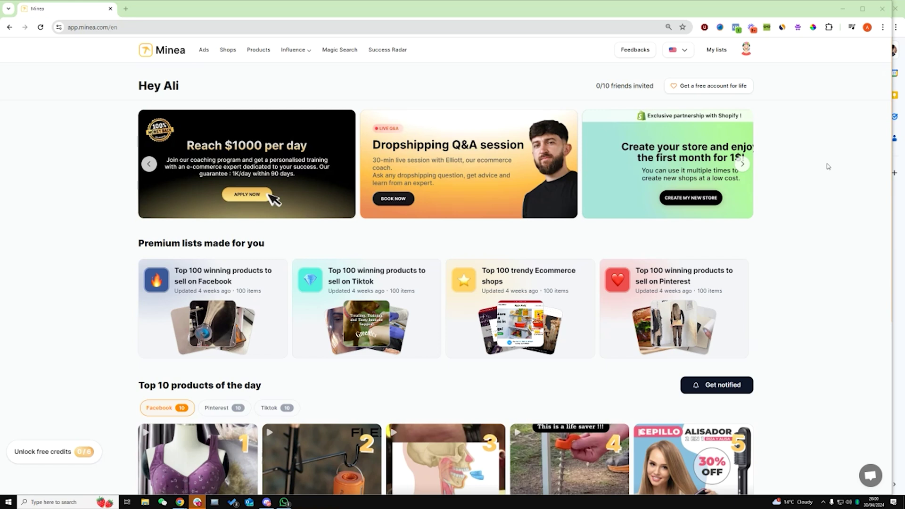
Scroll the home dashboard down to the Top 10 products of the day section.
{"action": "scroll", "coordinate": [816, 166], "scroll_direction": "down", "scroll_amount": 2}
{"action": "scroll", "coordinate": [672, 123], "scroll_direction": "up", "scroll_amount": 2}
{"action": "scroll", "coordinate": [17, 245], "scroll_direction": "down", "scroll_amount": 2}
{"action": "scroll", "coordinate": [21, 239], "scroll_direction": "down", "scroll_amount": 2}
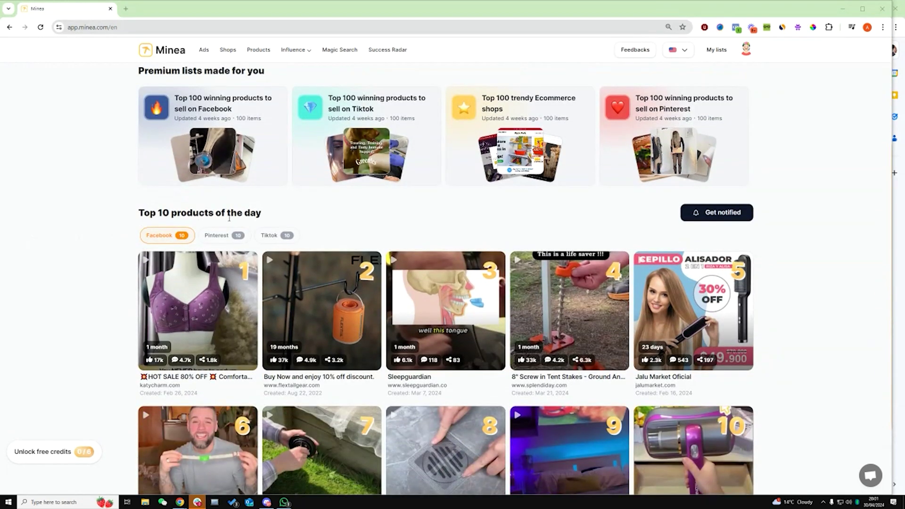
{"action": "left_click_drag", "start_coordinate": [268, 215], "coordinate": [131, 212]}
{"action": "left_click", "coordinate": [104, 247]}
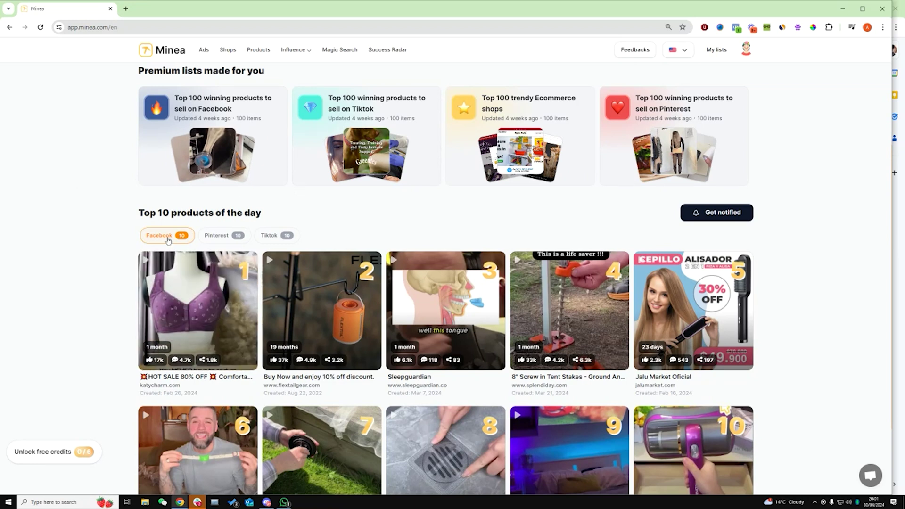
Compare the Pinterest, TikTok and Facebook rankings, then settle on the TikTok top 10.
{"action": "left_click", "coordinate": [216, 235]}
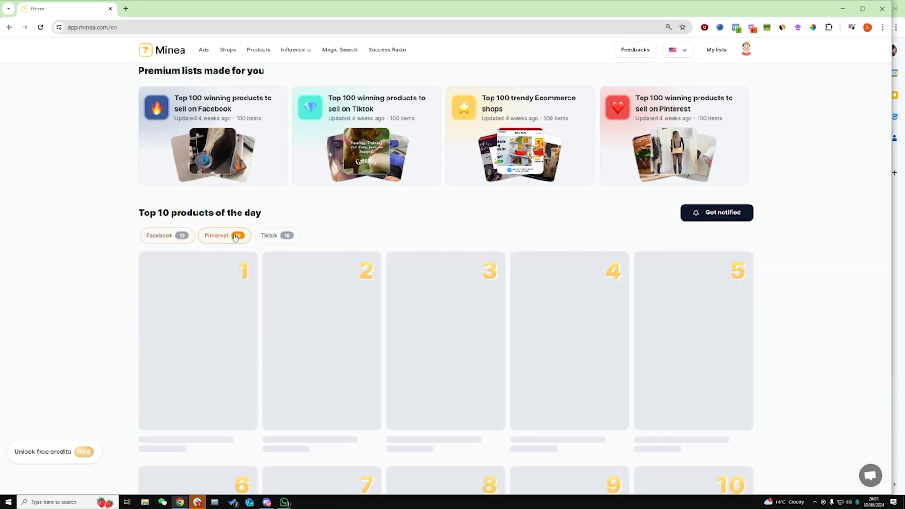
{"action": "left_click", "coordinate": [269, 235]}
{"action": "left_click", "coordinate": [160, 235]}
{"action": "scroll", "coordinate": [113, 275], "scroll_direction": "down", "scroll_amount": 1}
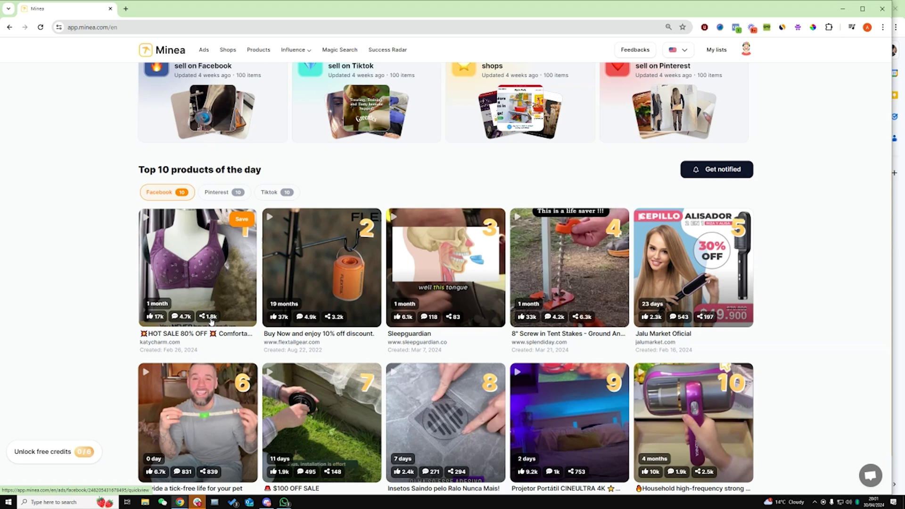
{"action": "scroll", "coordinate": [211, 321], "scroll_direction": "down", "scroll_amount": 1}
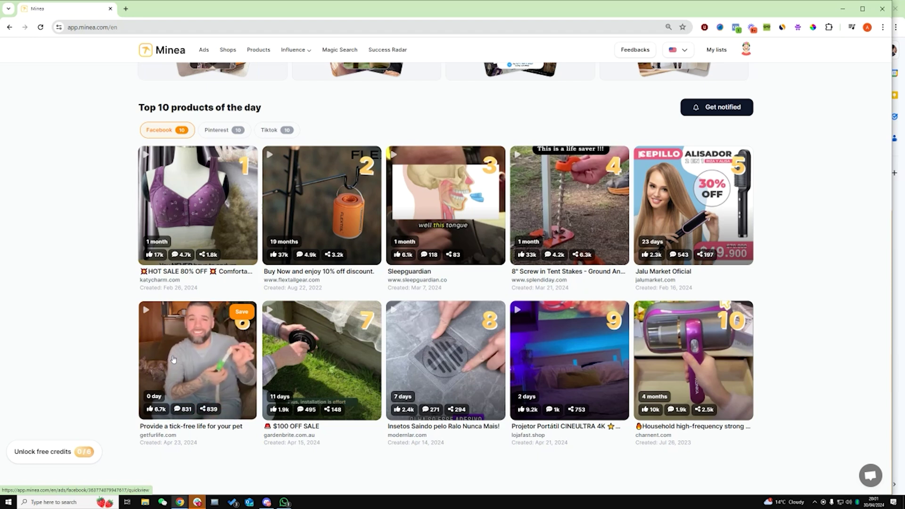
{"action": "scroll", "coordinate": [155, 341], "scroll_direction": "up", "scroll_amount": 5}
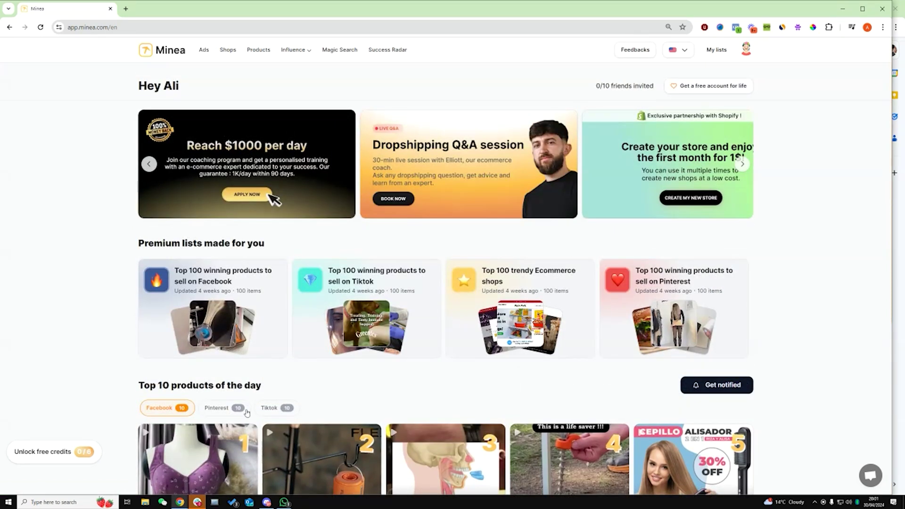
{"action": "left_click", "coordinate": [287, 408]}
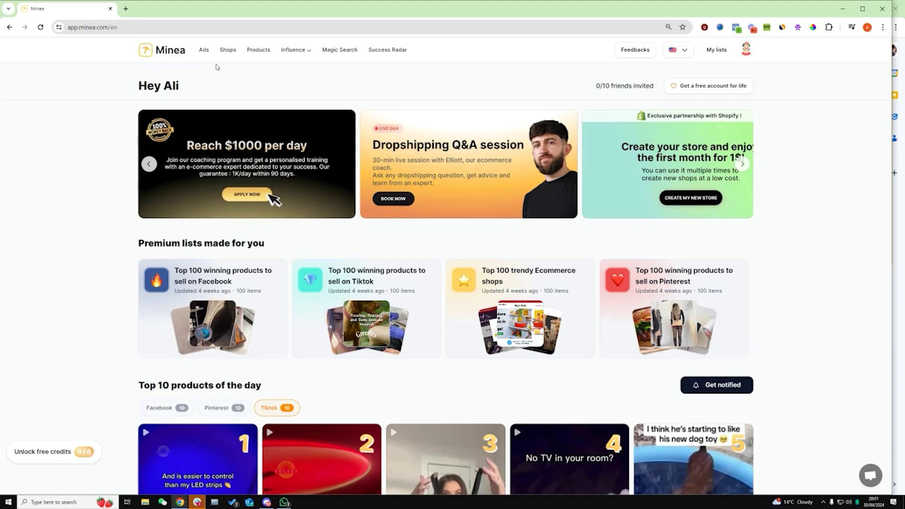
Go to the ads browser, glance at Pinterest and TikTok ads, and return to Facebook ads.
{"action": "left_click", "coordinate": [203, 50]}
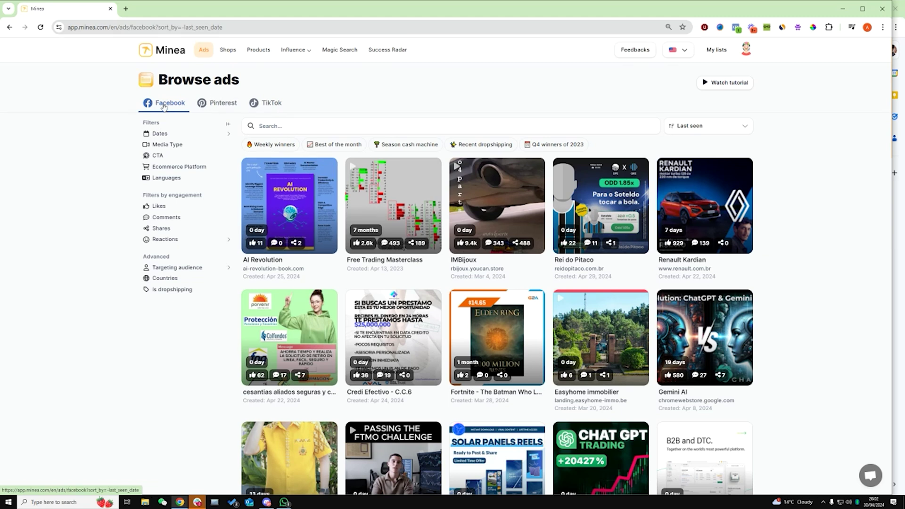
{"action": "left_click", "coordinate": [218, 104]}
{"action": "left_click", "coordinate": [267, 103]}
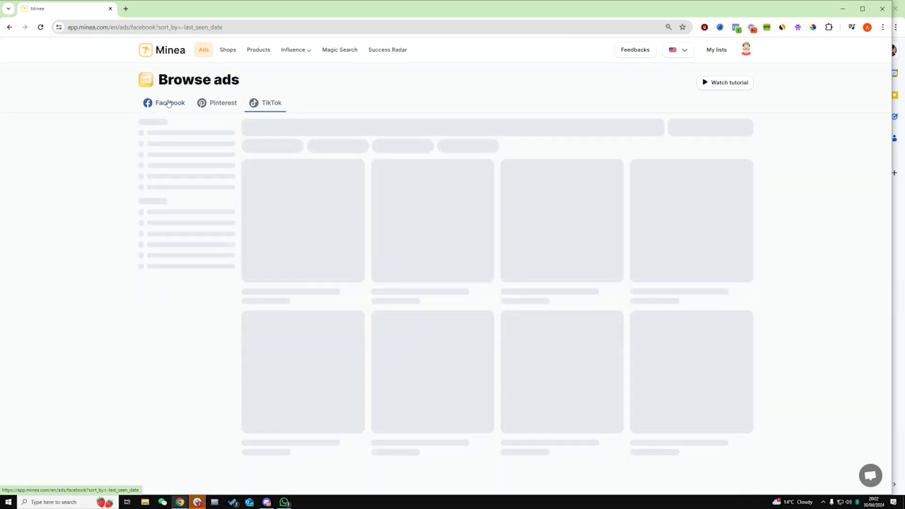
{"action": "left_click", "coordinate": [168, 103]}
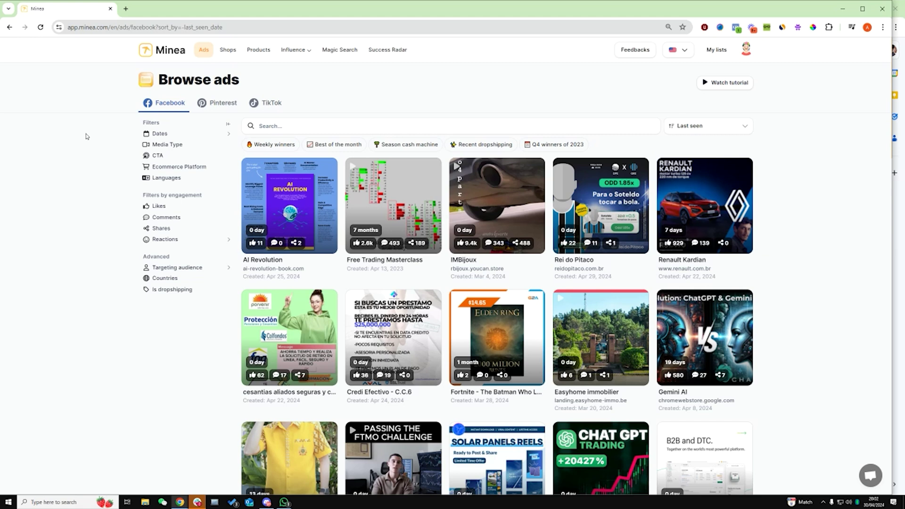
Filter Facebook ads by creation date from January 1 to April 30, 2024.
{"action": "left_click", "coordinate": [159, 135]}
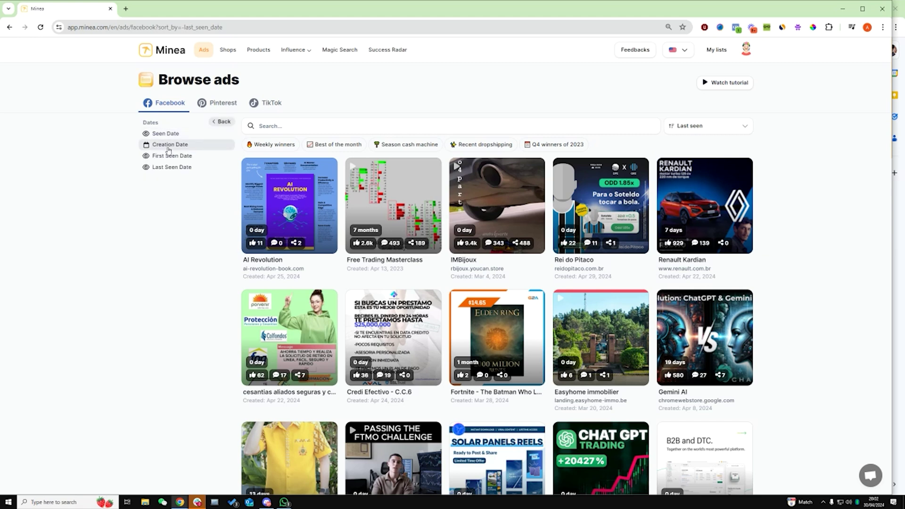
{"action": "left_click", "coordinate": [168, 145]}
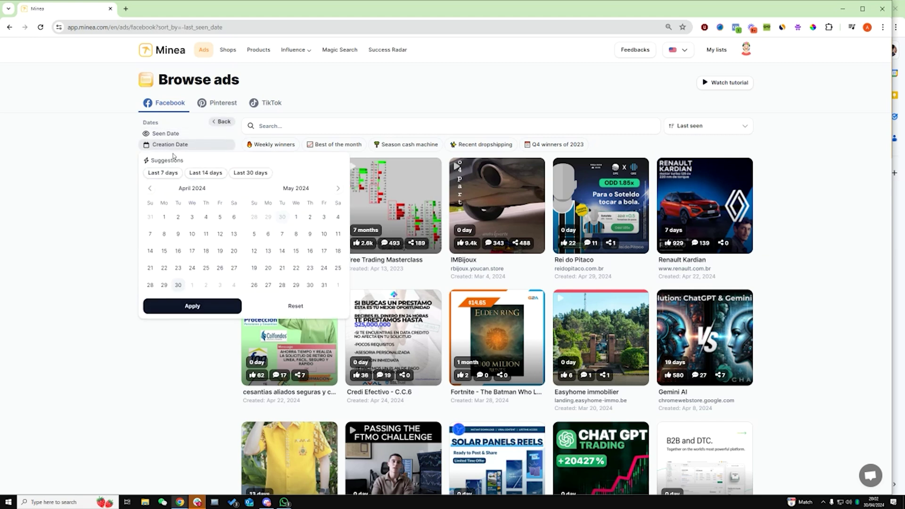
{"action": "left_click", "coordinate": [179, 285]}
{"action": "left_click", "coordinate": [149, 189]}
{"action": "left_click", "coordinate": [148, 189]}
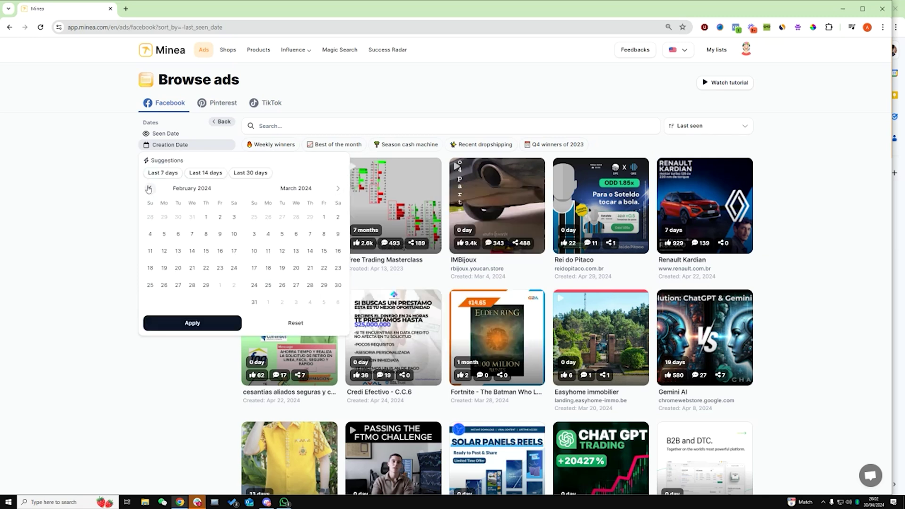
{"action": "left_click", "coordinate": [148, 188]}
{"action": "left_click", "coordinate": [165, 216]}
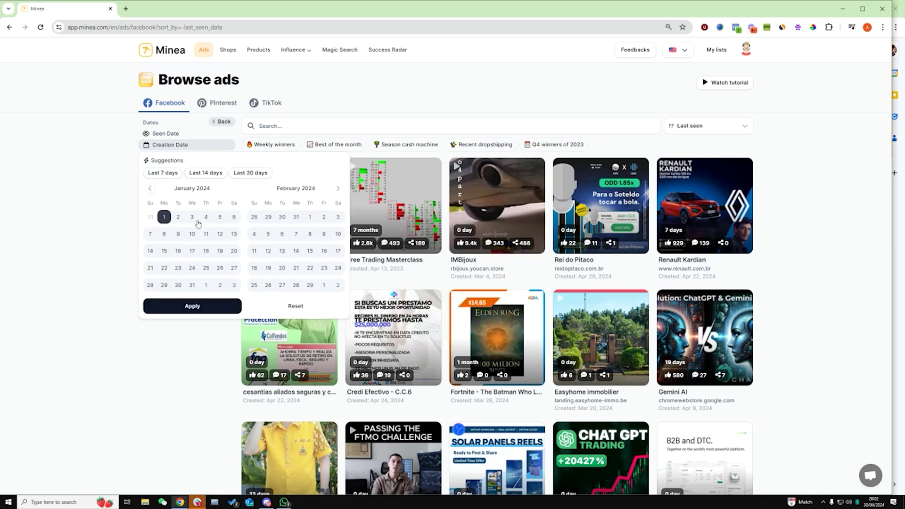
{"action": "left_click", "coordinate": [226, 305]}
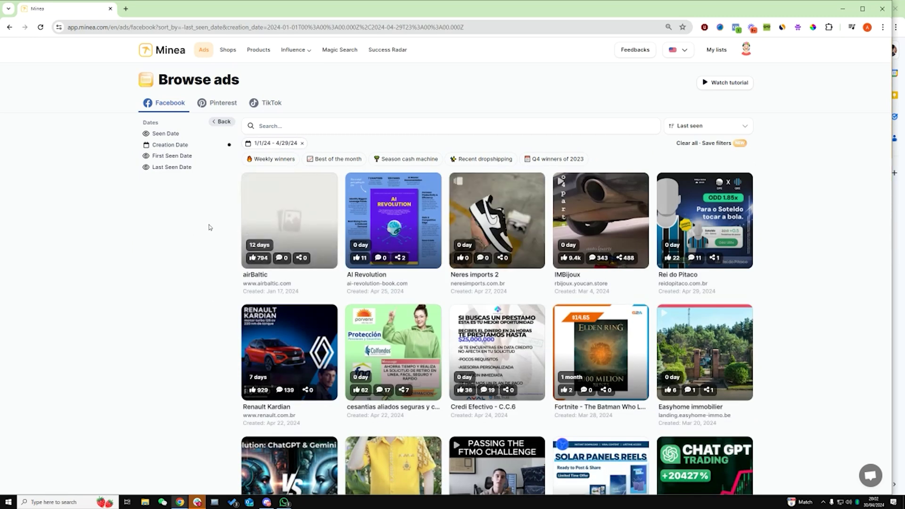
{"action": "left_click", "coordinate": [218, 126]}
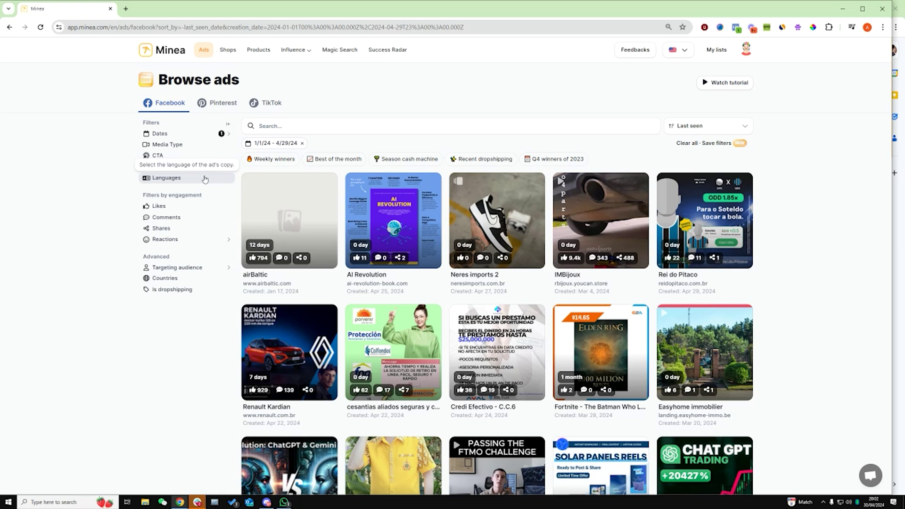
{"action": "left_click", "coordinate": [863, 9]}
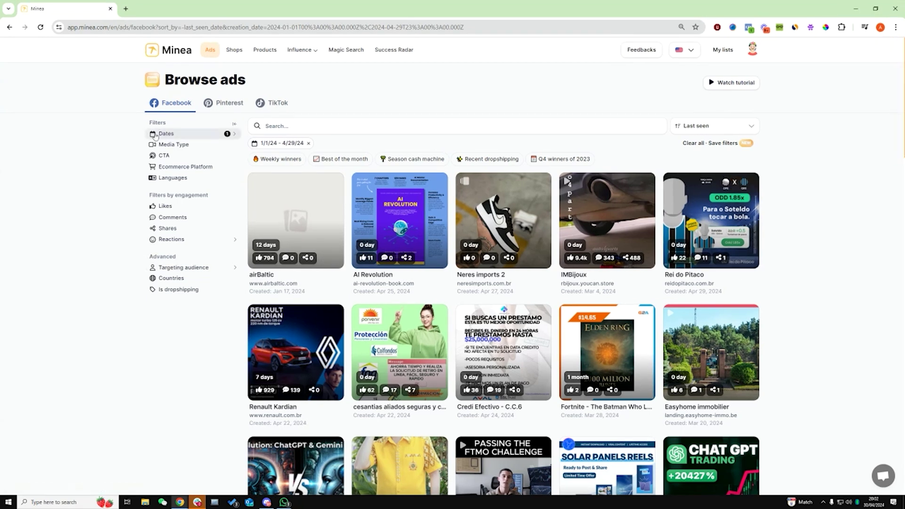
Limit the call-to-action filter to ecommerce CTAs like Shop Now and Buy Now.
{"action": "left_click", "coordinate": [167, 156]}
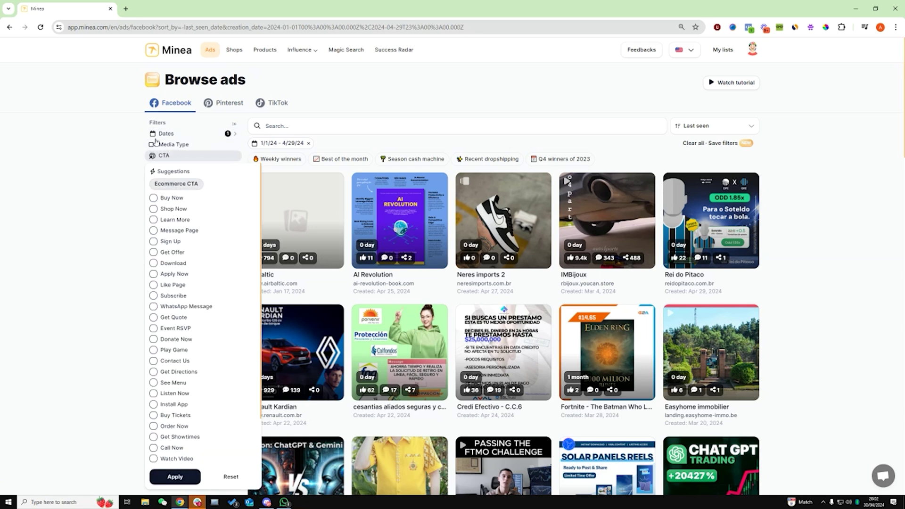
{"action": "left_click", "coordinate": [170, 185]}
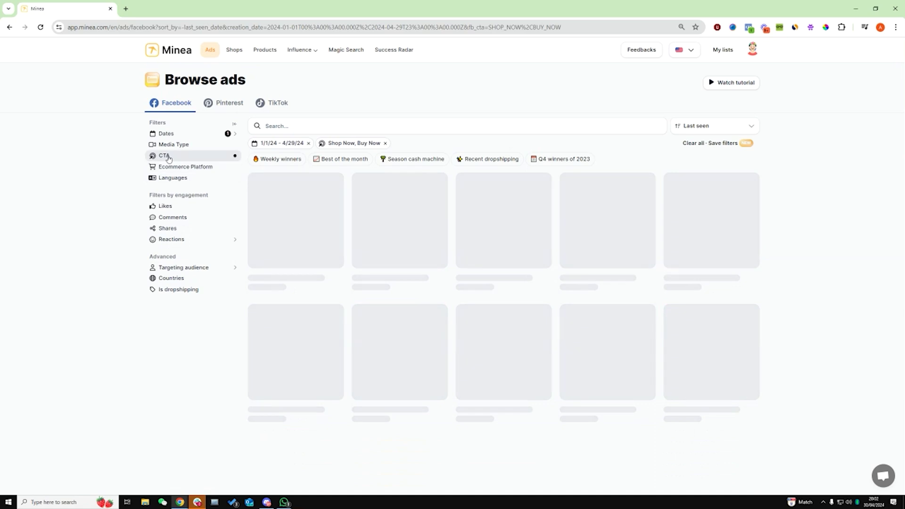
{"action": "left_click", "coordinate": [112, 212]}
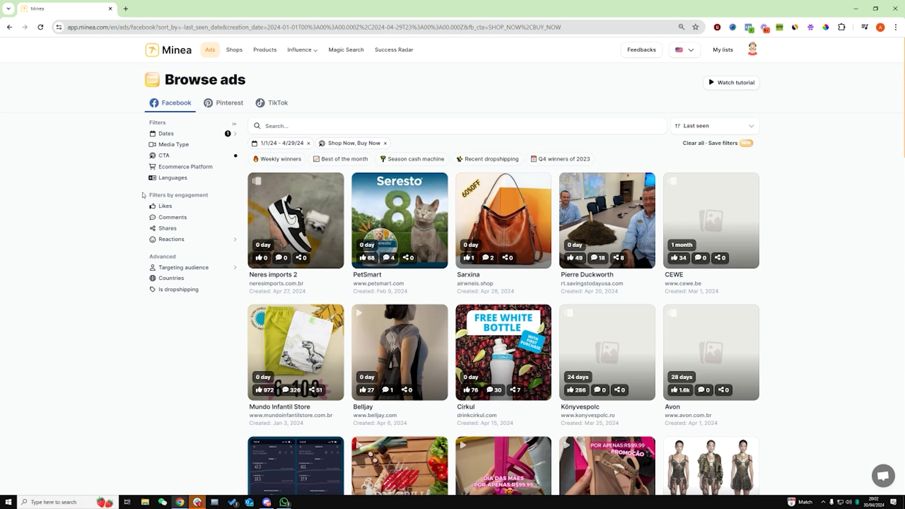
Restrict the ads to Shopify stores and begin setting the Shares filter.
{"action": "left_click", "coordinate": [161, 168]}
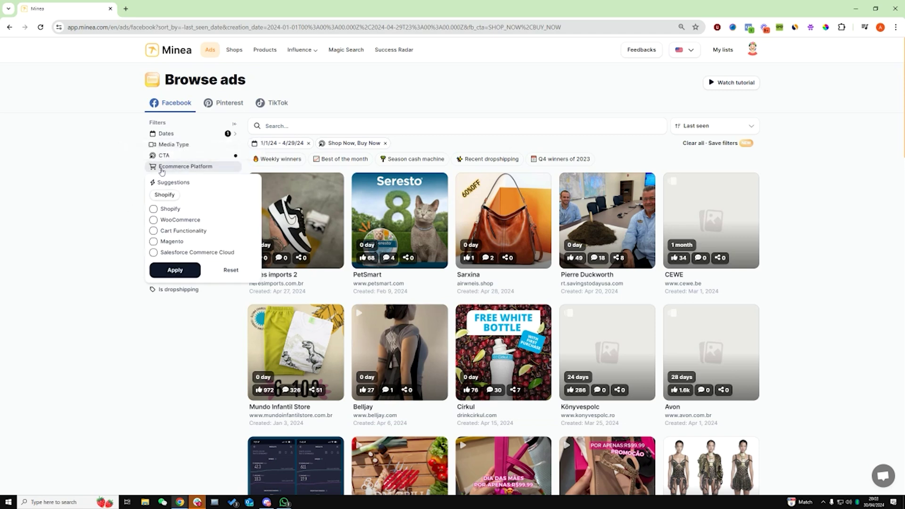
{"action": "left_click", "coordinate": [165, 195]}
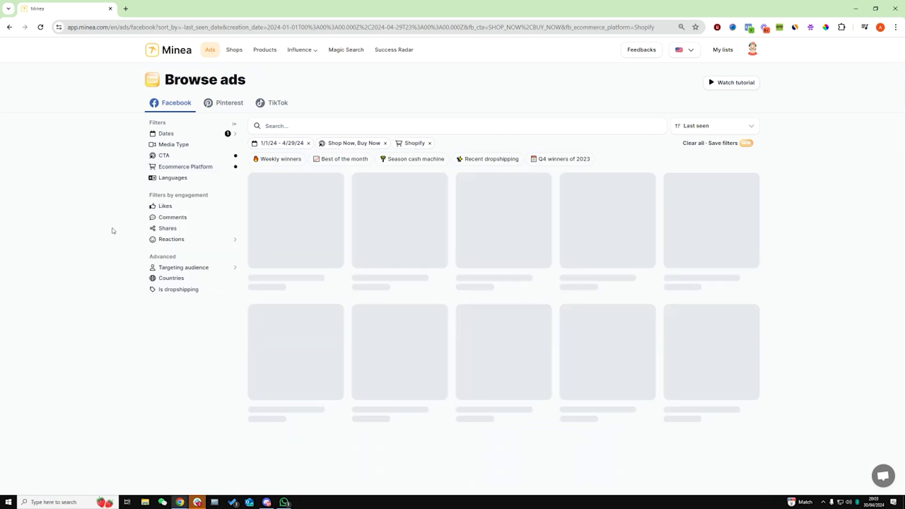
{"action": "left_click", "coordinate": [178, 168]}
{"action": "left_click", "coordinate": [179, 208]}
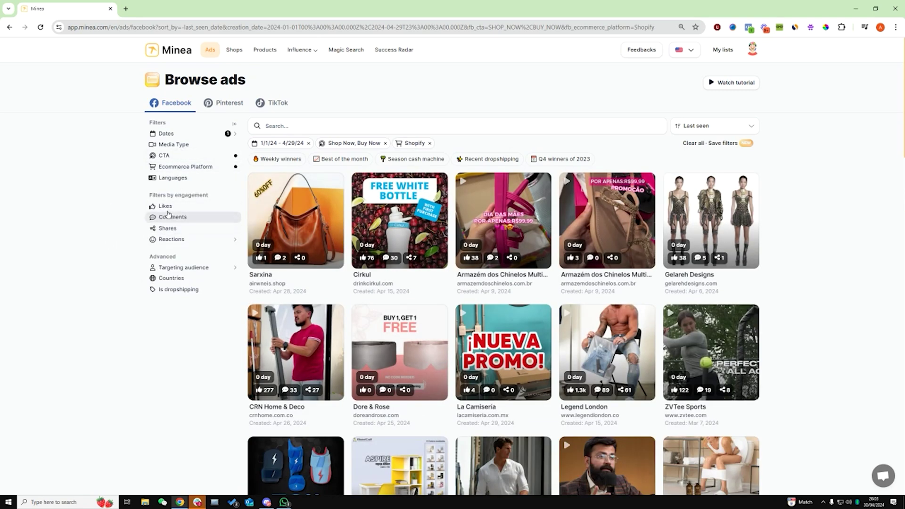
{"action": "left_click", "coordinate": [169, 228]}
{"action": "left_click", "coordinate": [172, 281]}
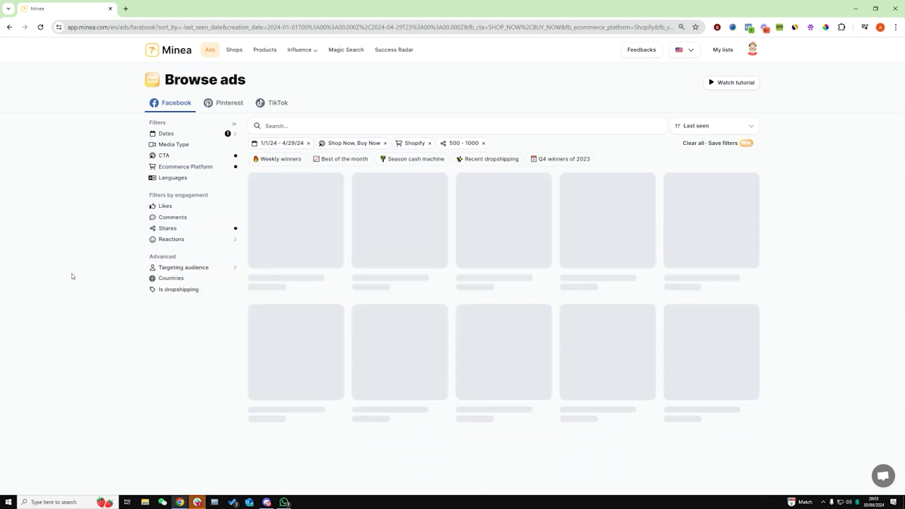
{"action": "left_click", "coordinate": [183, 279]}
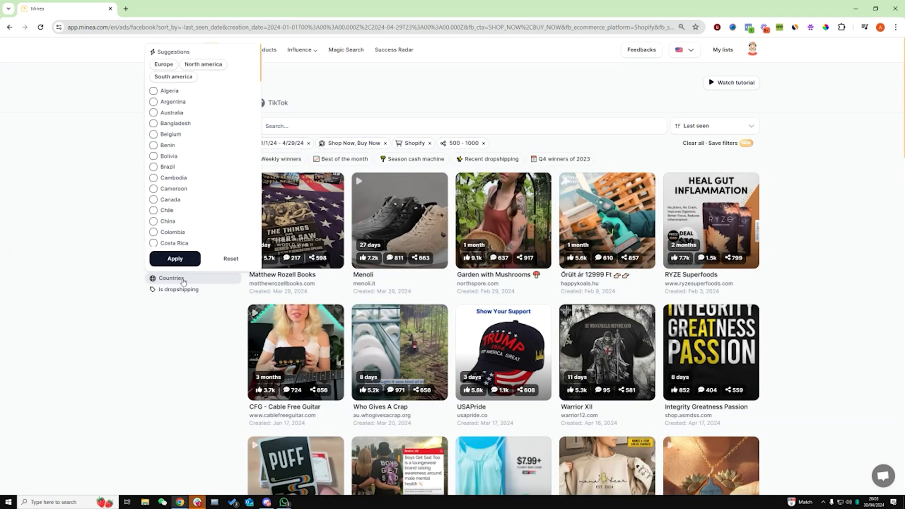
{"action": "scroll", "coordinate": [179, 142], "scroll_direction": "down", "scroll_amount": 12}
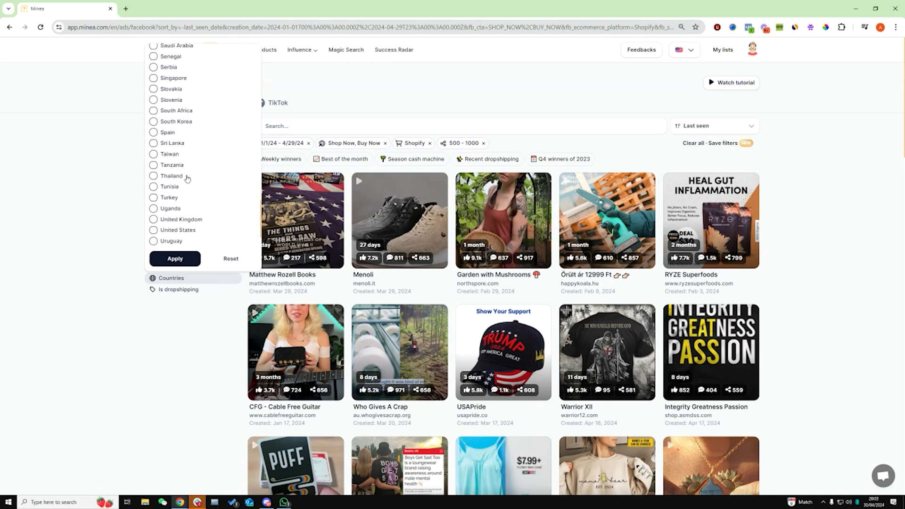
{"action": "scroll", "coordinate": [187, 178], "scroll_direction": "down", "scroll_amount": 2}
{"action": "left_click", "coordinate": [182, 176]}
{"action": "left_click", "coordinate": [181, 188]}
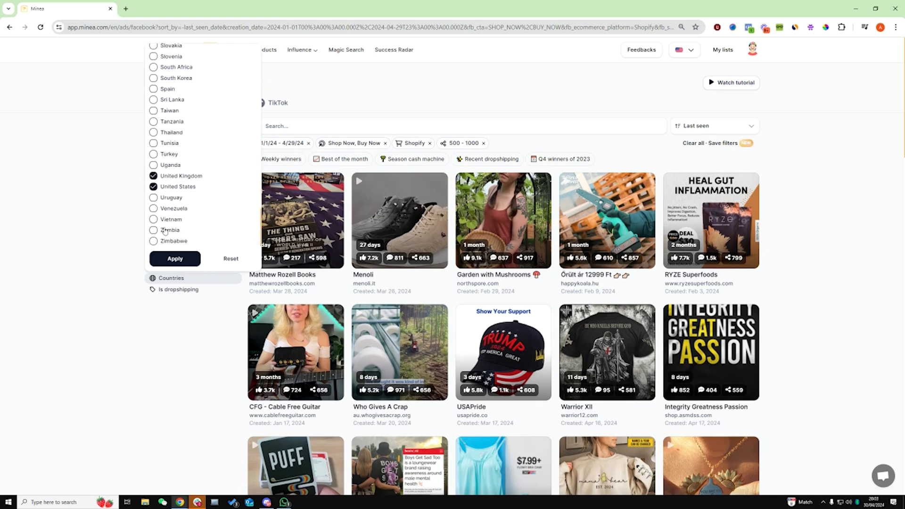
{"action": "scroll", "coordinate": [165, 226], "scroll_direction": "up", "scroll_amount": 14}
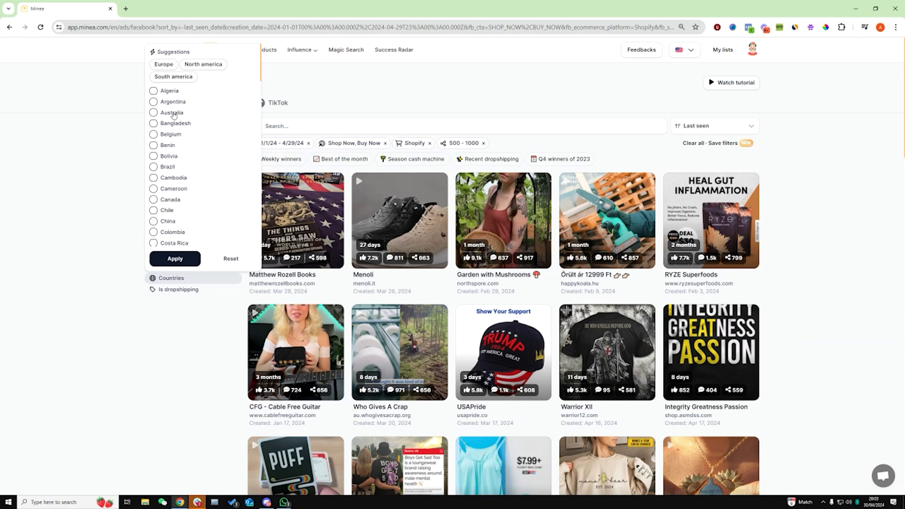
{"action": "left_click", "coordinate": [173, 115]}
{"action": "scroll", "coordinate": [177, 228], "scroll_direction": "down", "scroll_amount": 3}
{"action": "left_click", "coordinate": [174, 258]}
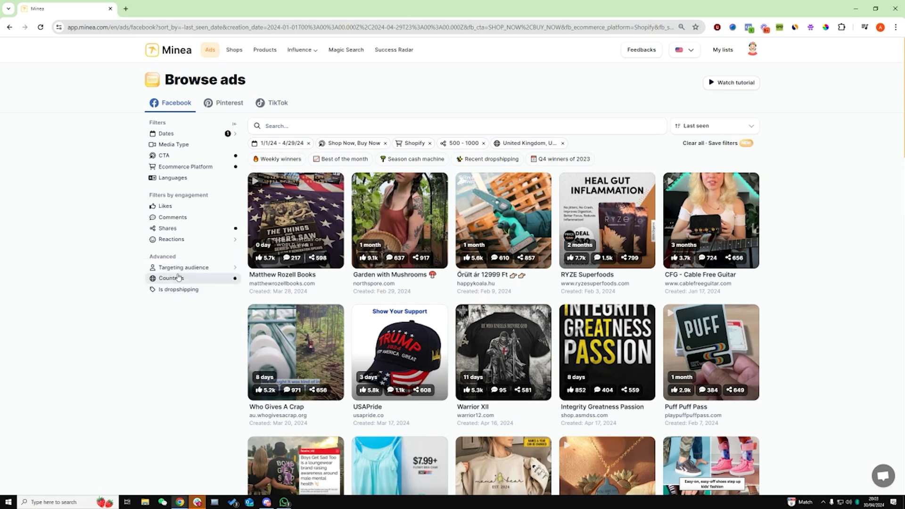
{"action": "left_click", "coordinate": [168, 229]}
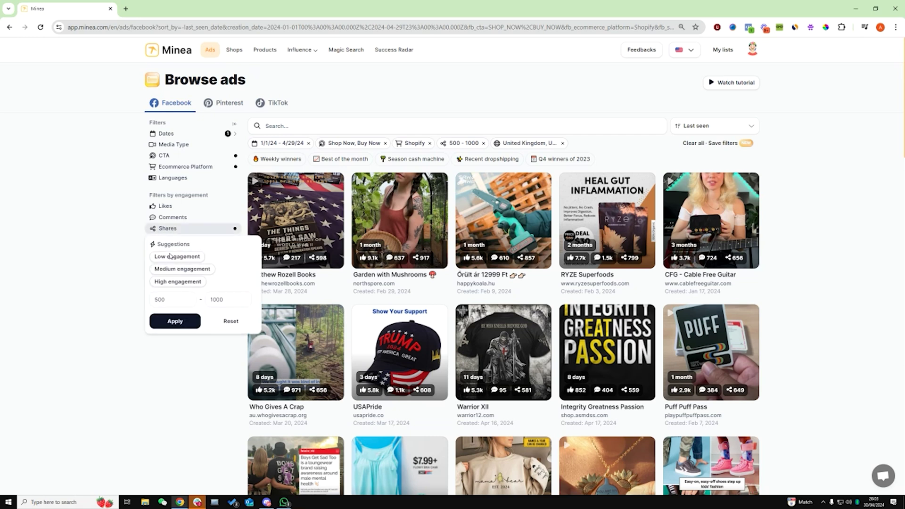
{"action": "left_click", "coordinate": [160, 229]}
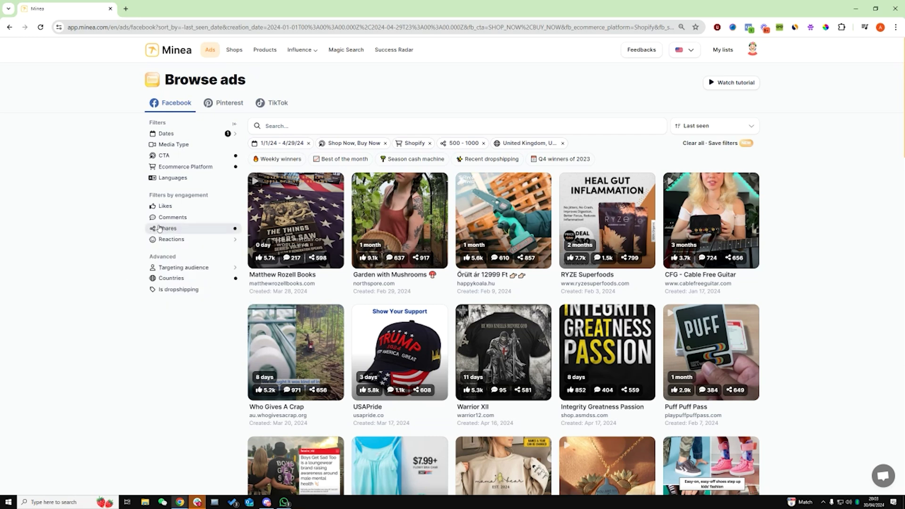
{"action": "left_click", "coordinate": [163, 217]}
{"action": "left_click", "coordinate": [164, 218]}
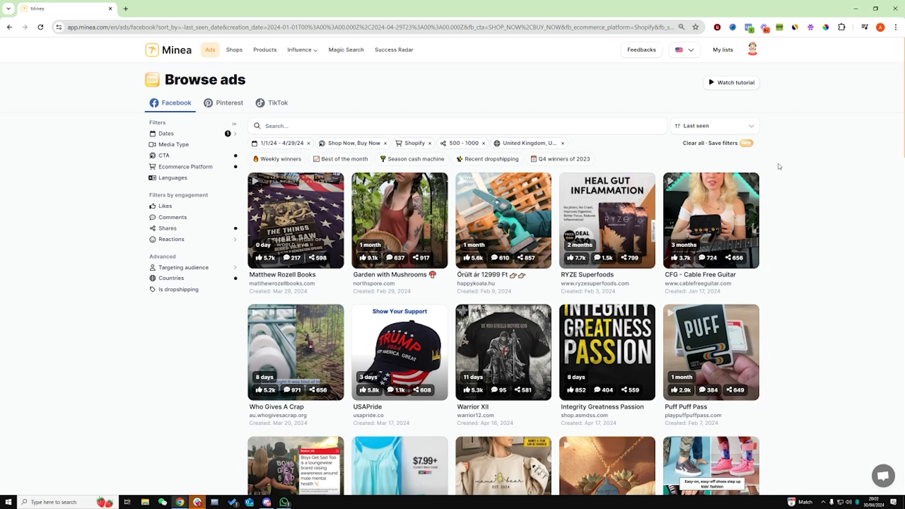
Save The Wander Club ad to the Dropshipping Products list.
{"action": "scroll", "coordinate": [821, 195], "scroll_direction": "down", "scroll_amount": 2}
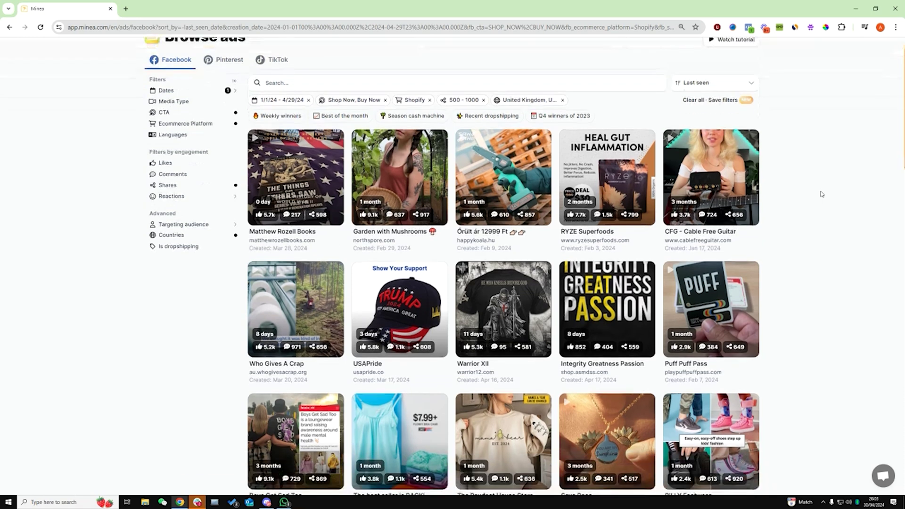
{"action": "scroll", "coordinate": [821, 193], "scroll_direction": "down", "scroll_amount": 2}
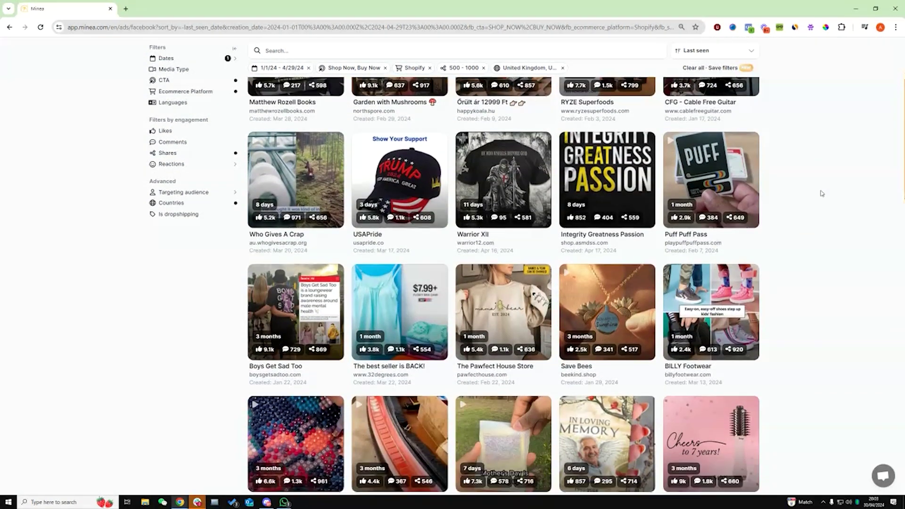
{"action": "scroll", "coordinate": [821, 192], "scroll_direction": "down", "scroll_amount": 1}
{"action": "scroll", "coordinate": [821, 192], "scroll_direction": "down", "scroll_amount": 3}
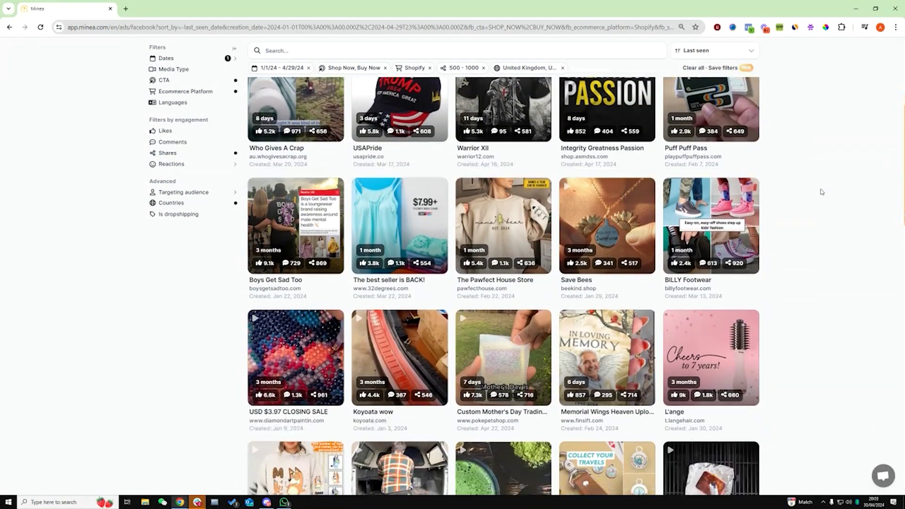
{"action": "scroll", "coordinate": [821, 192], "scroll_direction": "down", "scroll_amount": 5}
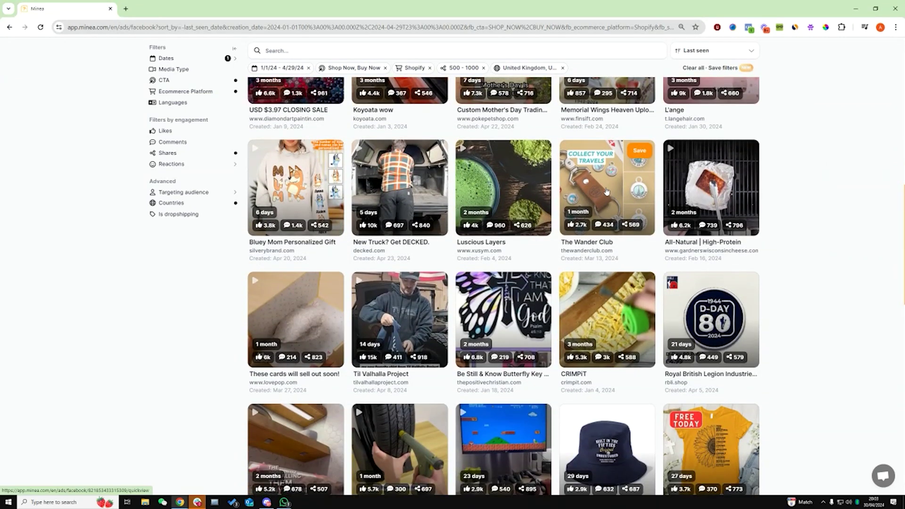
{"action": "left_click", "coordinate": [611, 191]}
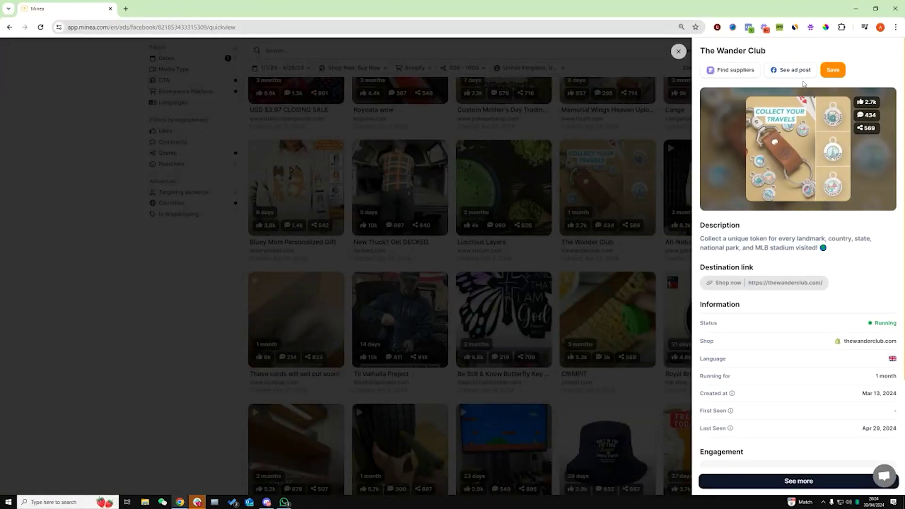
{"action": "left_click", "coordinate": [830, 72]}
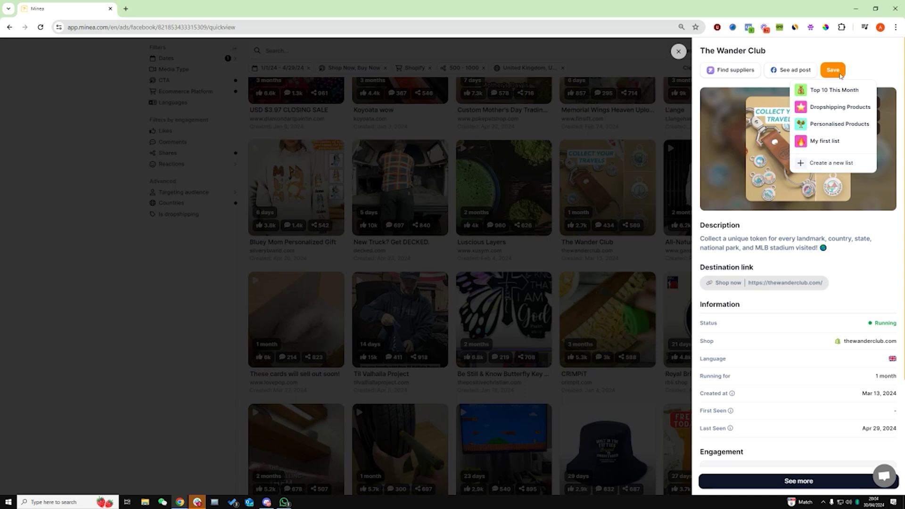
{"action": "left_click", "coordinate": [834, 108]}
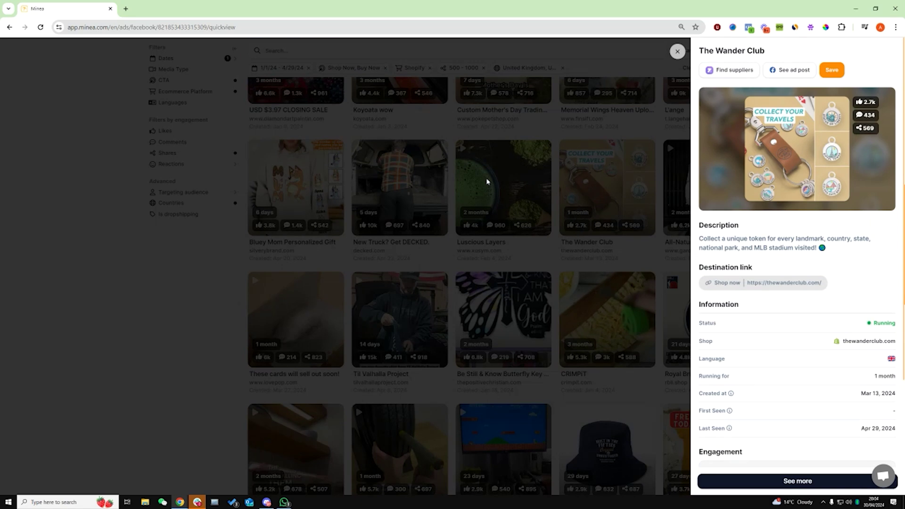
{"action": "left_click", "coordinate": [156, 319]}
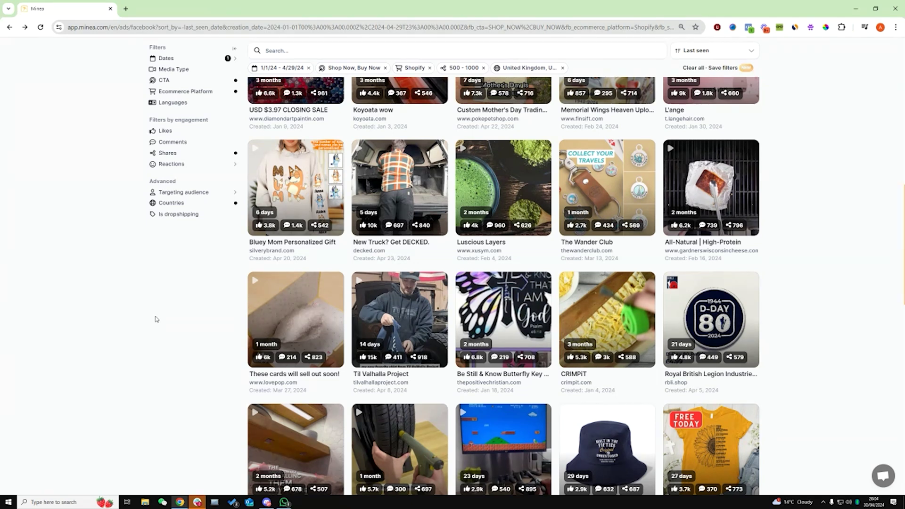
Save the Wander Prints Home Decor mug ad to Dropshipping Products.
{"action": "scroll", "coordinate": [179, 302], "scroll_direction": "down", "scroll_amount": 3}
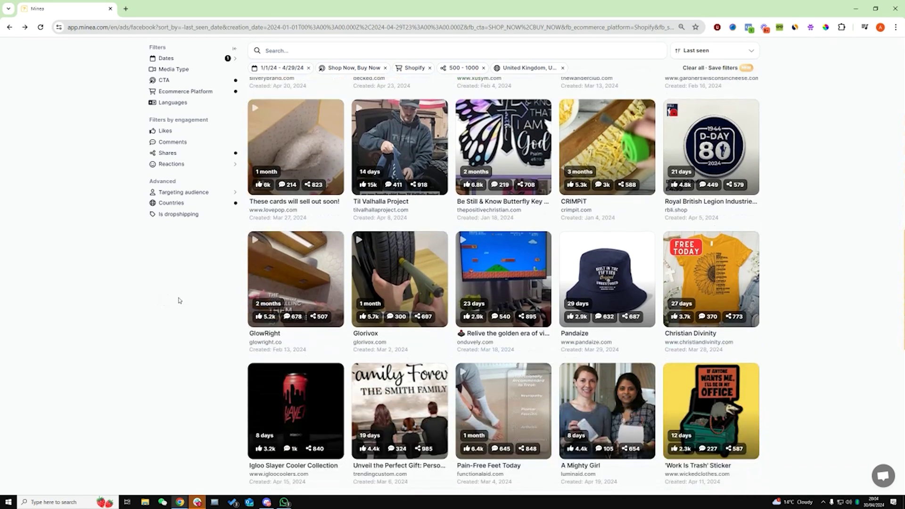
{"action": "scroll", "coordinate": [206, 293], "scroll_direction": "down", "scroll_amount": 3}
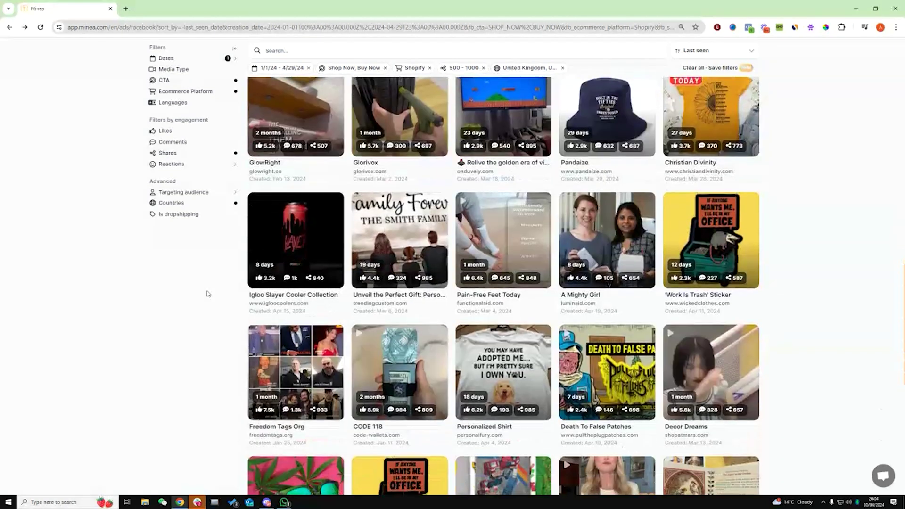
{"action": "scroll", "coordinate": [207, 293], "scroll_direction": "down", "scroll_amount": 4}
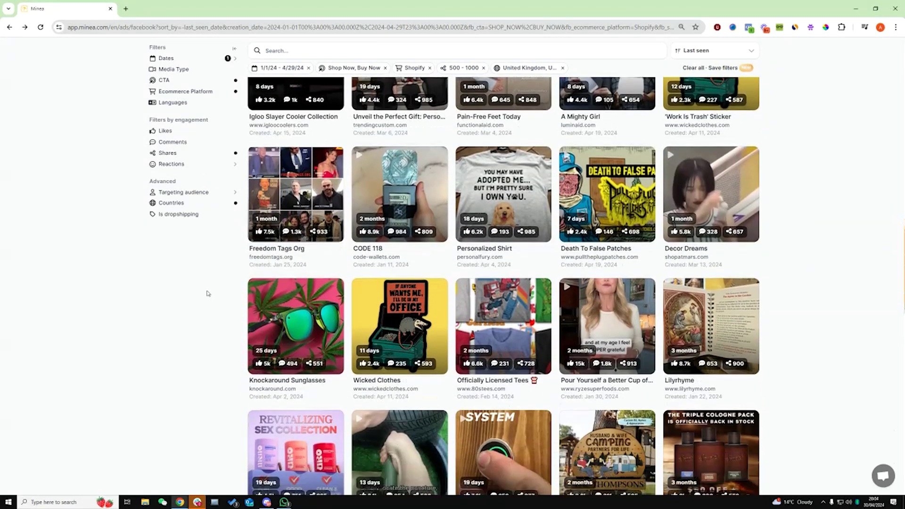
{"action": "scroll", "coordinate": [207, 294], "scroll_direction": "down", "scroll_amount": 5}
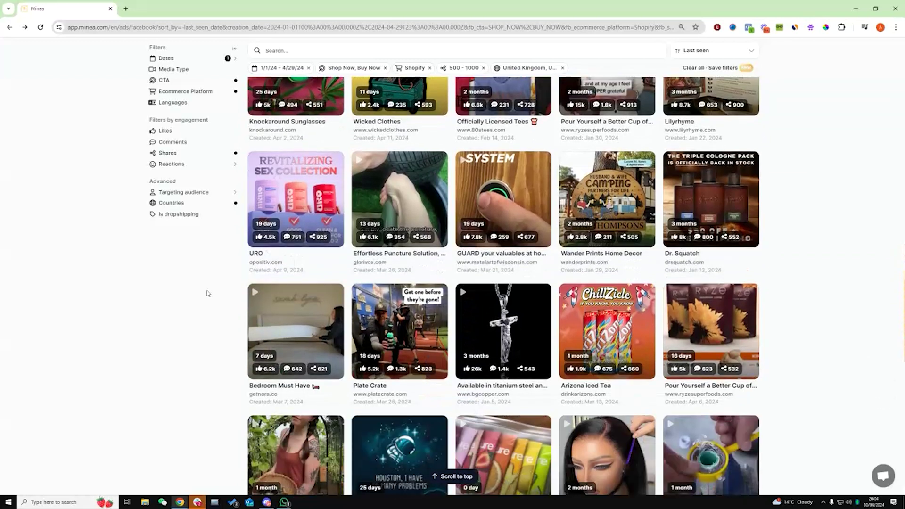
{"action": "scroll", "coordinate": [207, 294], "scroll_direction": "down", "scroll_amount": 4}
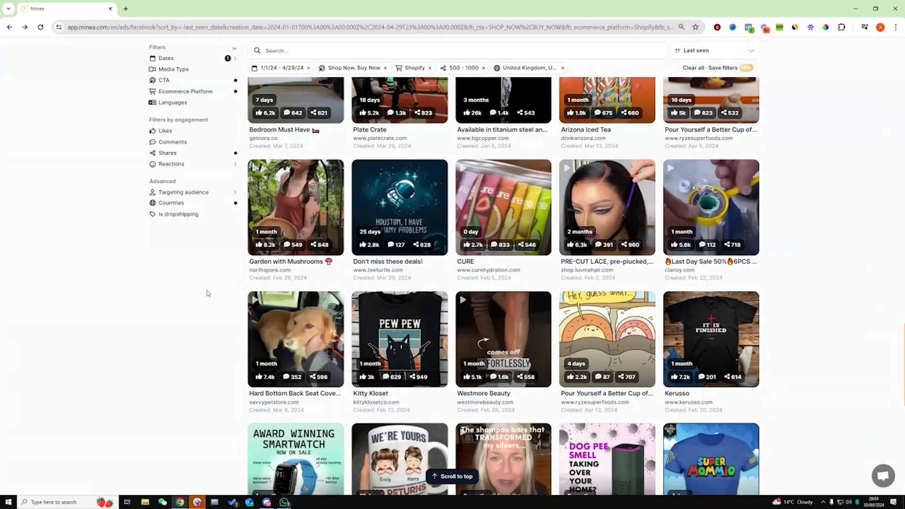
{"action": "scroll", "coordinate": [206, 294], "scroll_direction": "down", "scroll_amount": 2}
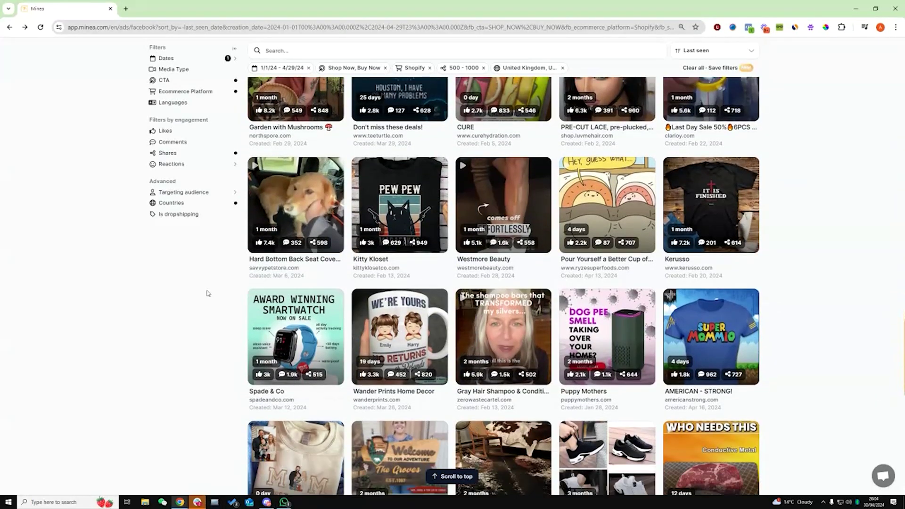
{"action": "scroll", "coordinate": [207, 294], "scroll_direction": "down", "scroll_amount": 2}
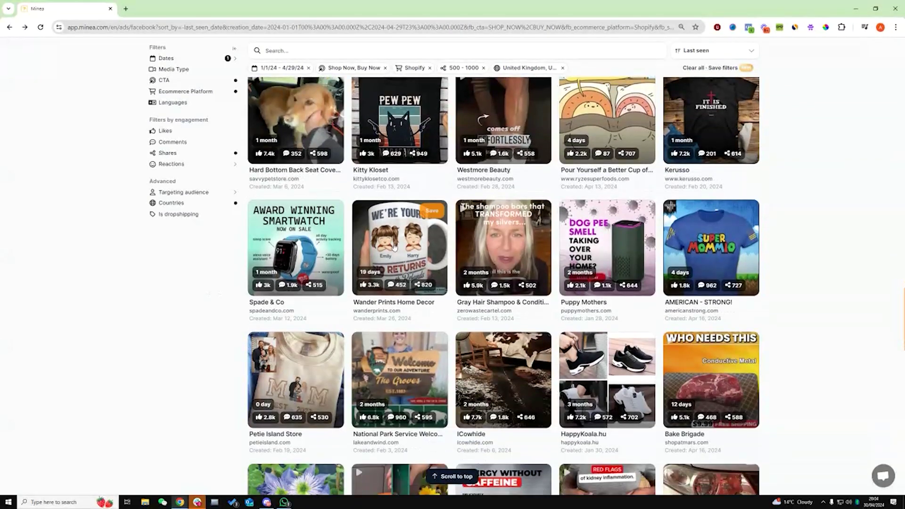
{"action": "left_click", "coordinate": [394, 245]}
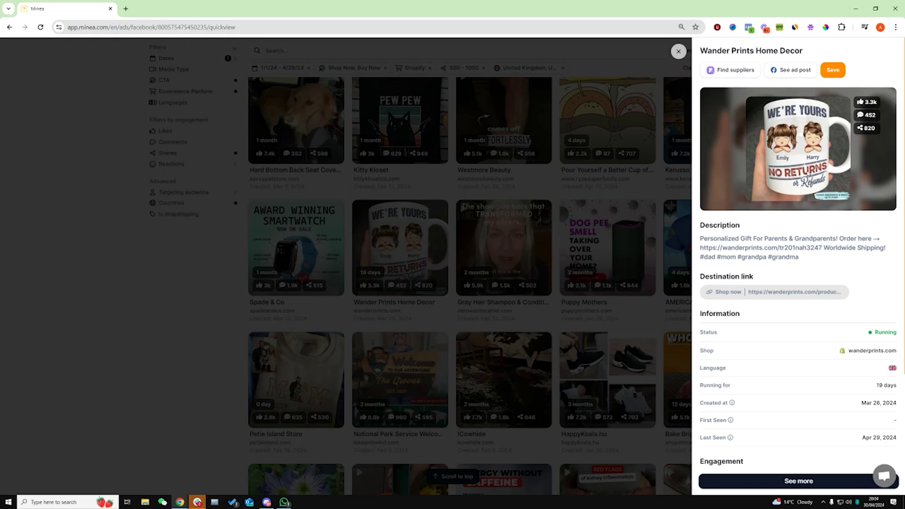
{"action": "left_click", "coordinate": [833, 69]}
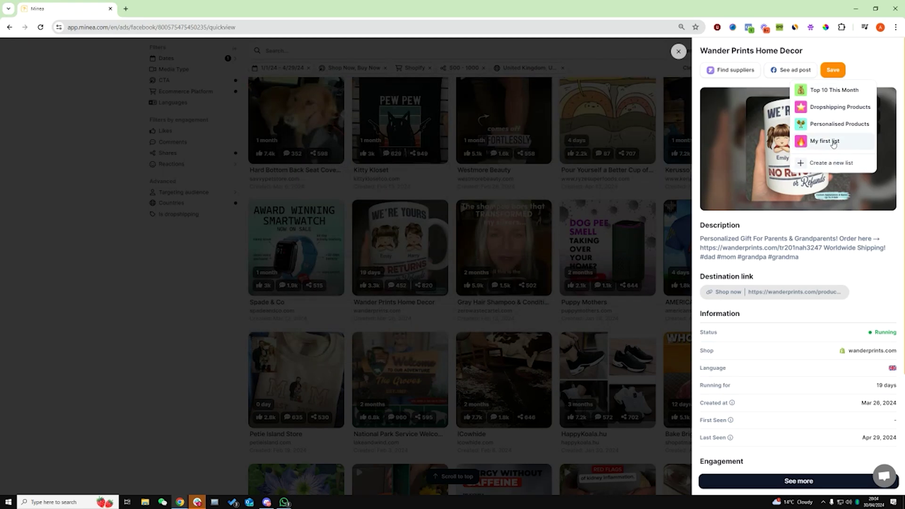
{"action": "left_click", "coordinate": [833, 107]}
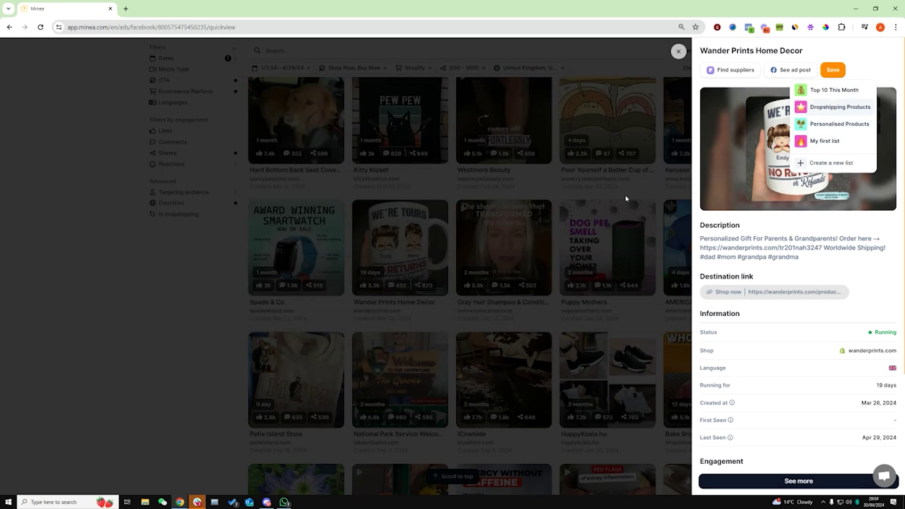
{"action": "left_click", "coordinate": [150, 295]}
Save the 'Relieve Neck Pain in 15 Minutes a Day!' ad to Dropshipping Products.
{"action": "scroll", "coordinate": [317, 424], "scroll_direction": "down", "scroll_amount": 5}
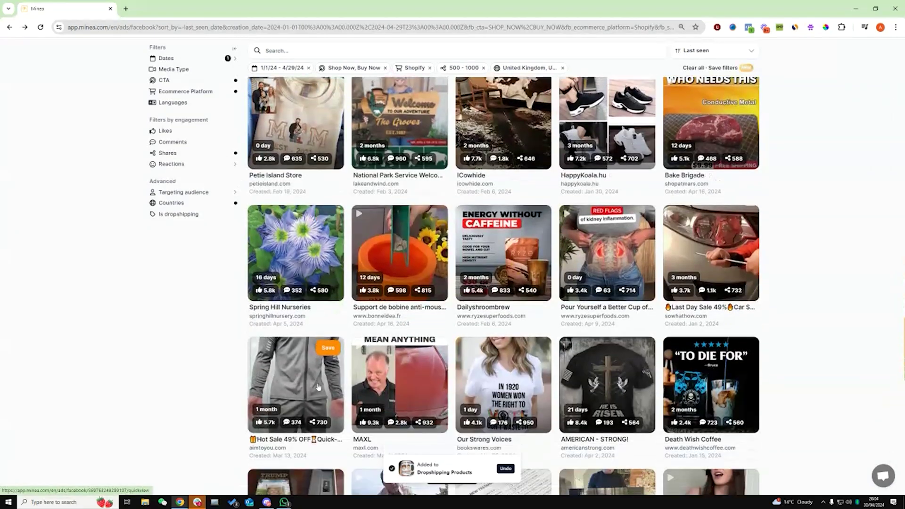
{"action": "scroll", "coordinate": [318, 386], "scroll_direction": "down", "scroll_amount": 4}
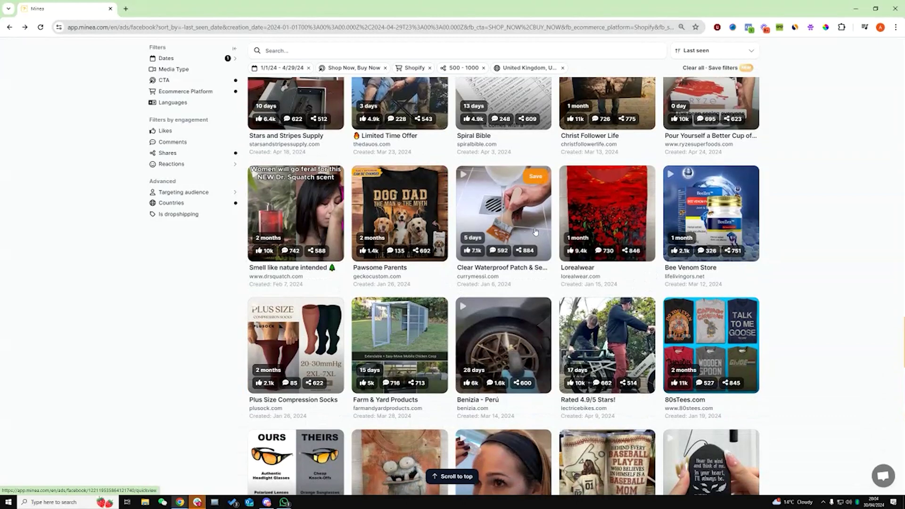
{"action": "scroll", "coordinate": [531, 229], "scroll_direction": "down", "scroll_amount": 14}
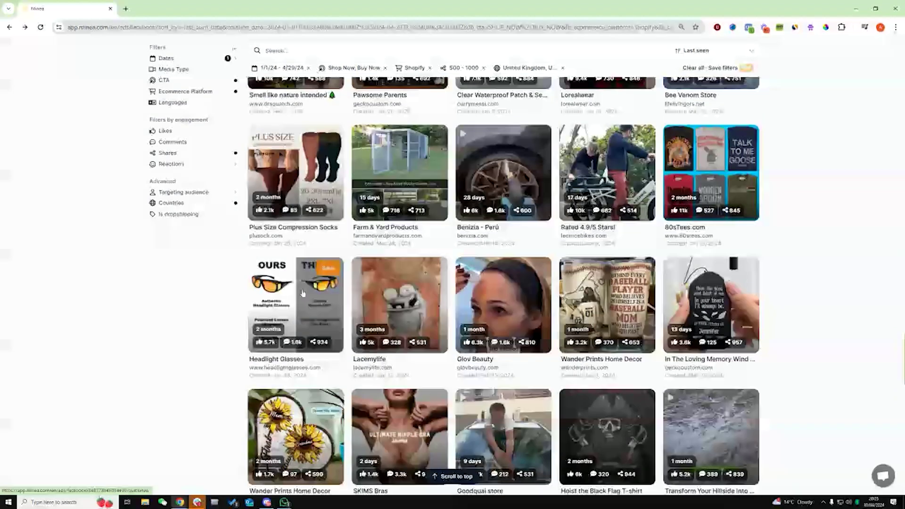
{"action": "scroll", "coordinate": [398, 292], "scroll_direction": "down", "scroll_amount": 3}
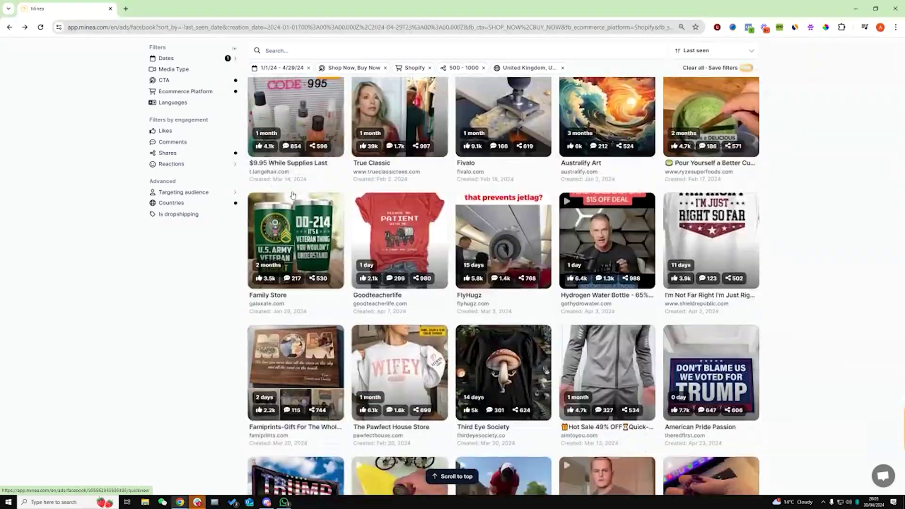
{"action": "scroll", "coordinate": [293, 195], "scroll_direction": "down", "scroll_amount": 11}
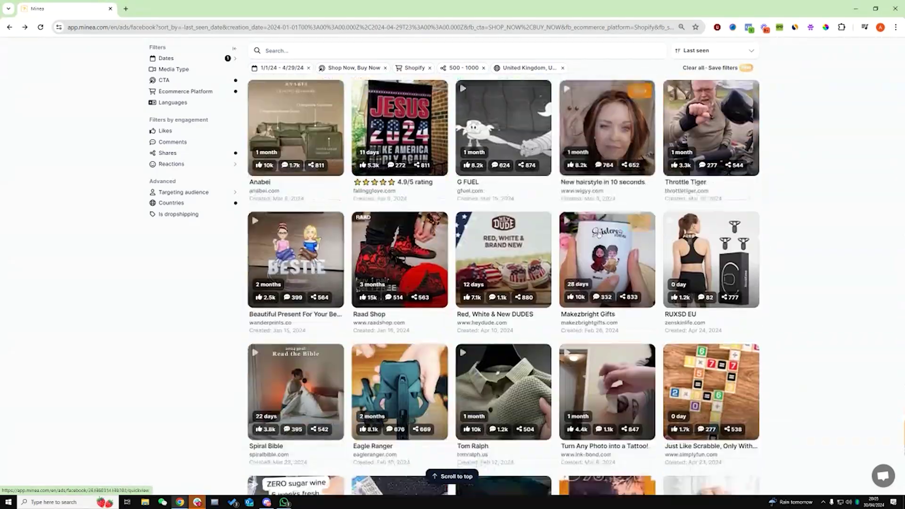
{"action": "scroll", "coordinate": [597, 234], "scroll_direction": "down", "scroll_amount": 14}
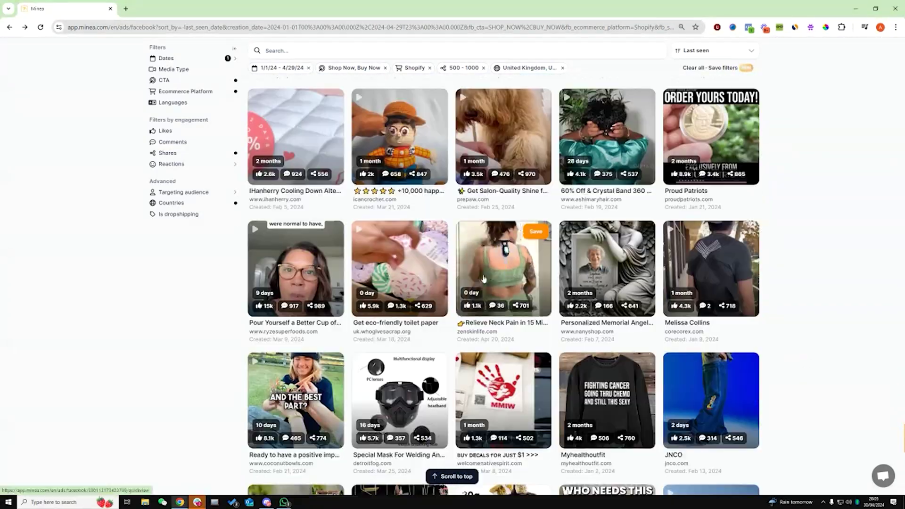
{"action": "left_click", "coordinate": [533, 249]}
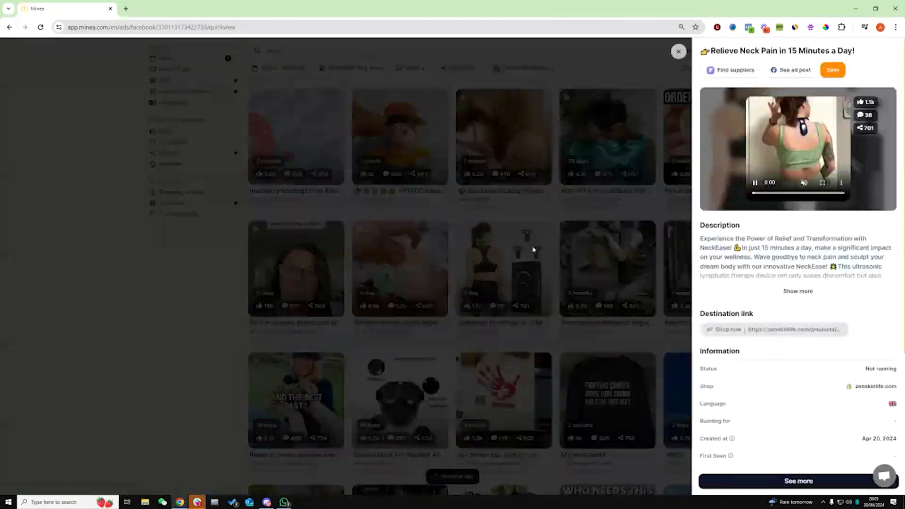
{"action": "left_click", "coordinate": [833, 70]}
{"action": "left_click", "coordinate": [837, 107]}
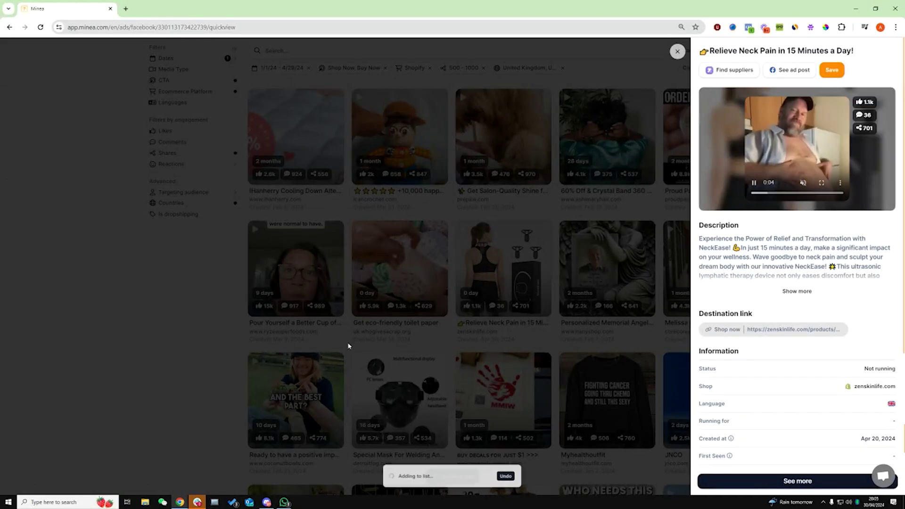
{"action": "left_click", "coordinate": [242, 299]}
{"action": "scroll", "coordinate": [527, 272], "scroll_direction": "down", "scroll_amount": 6}
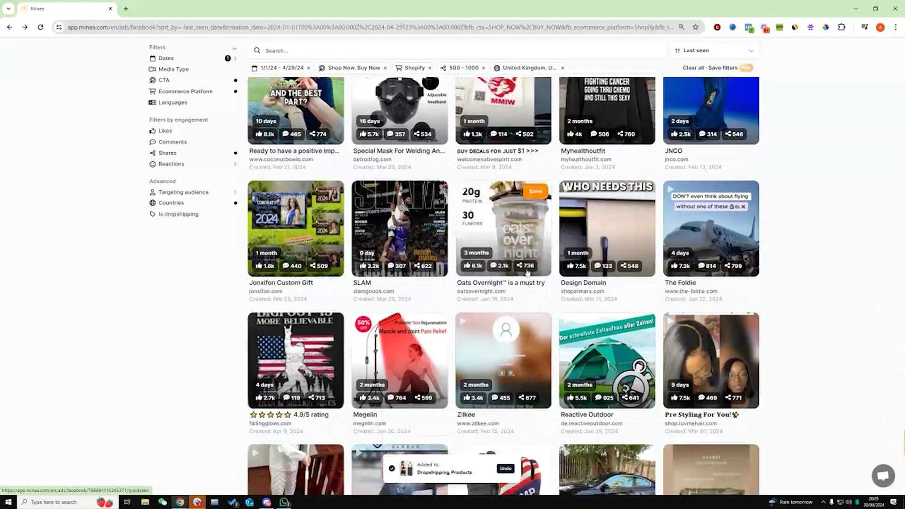
{"action": "scroll", "coordinate": [527, 273], "scroll_direction": "down", "scroll_amount": 4}
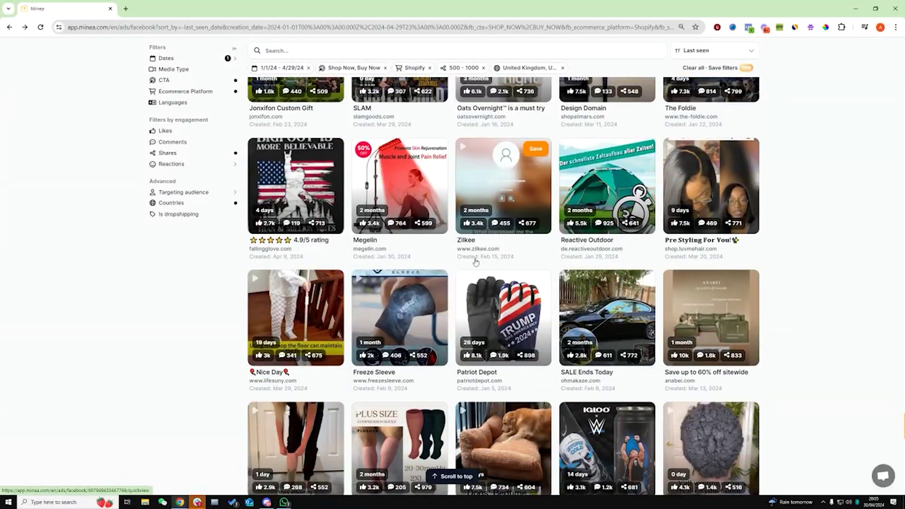
{"action": "scroll", "coordinate": [475, 262], "scroll_direction": "down", "scroll_amount": 4}
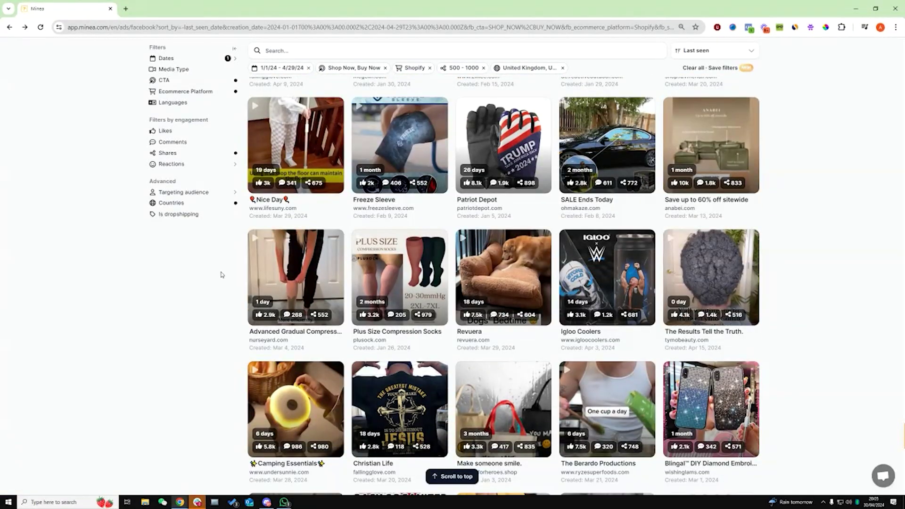
{"action": "scroll", "coordinate": [222, 275], "scroll_direction": "down", "scroll_amount": 3}
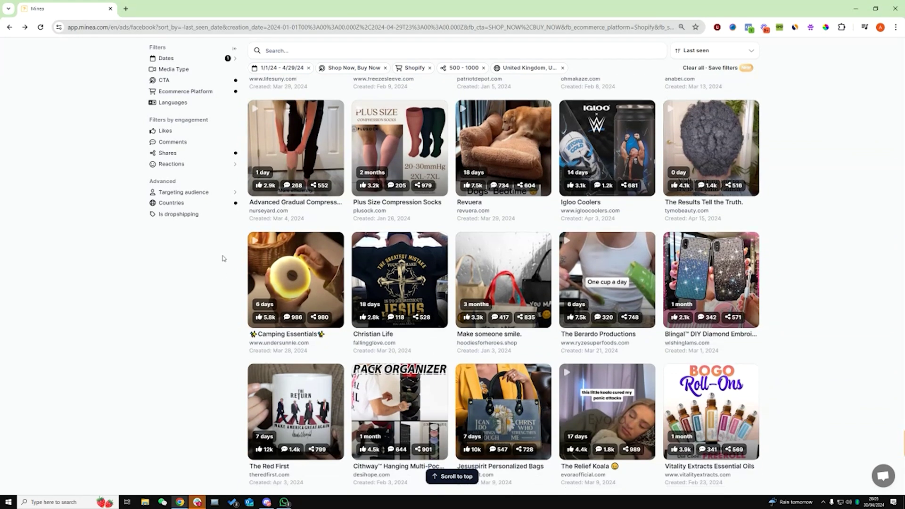
{"action": "scroll", "coordinate": [223, 259], "scroll_direction": "down", "scroll_amount": 4}
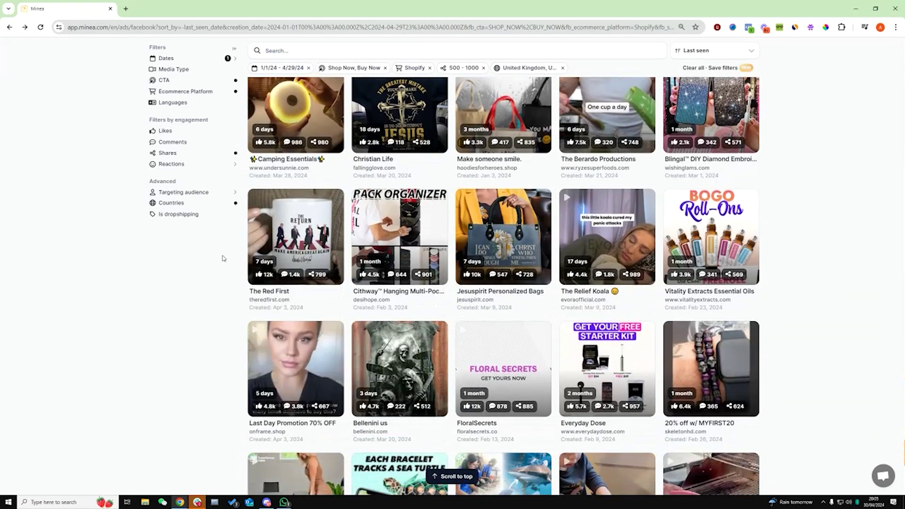
{"action": "scroll", "coordinate": [223, 257], "scroll_direction": "down", "scroll_amount": 3}
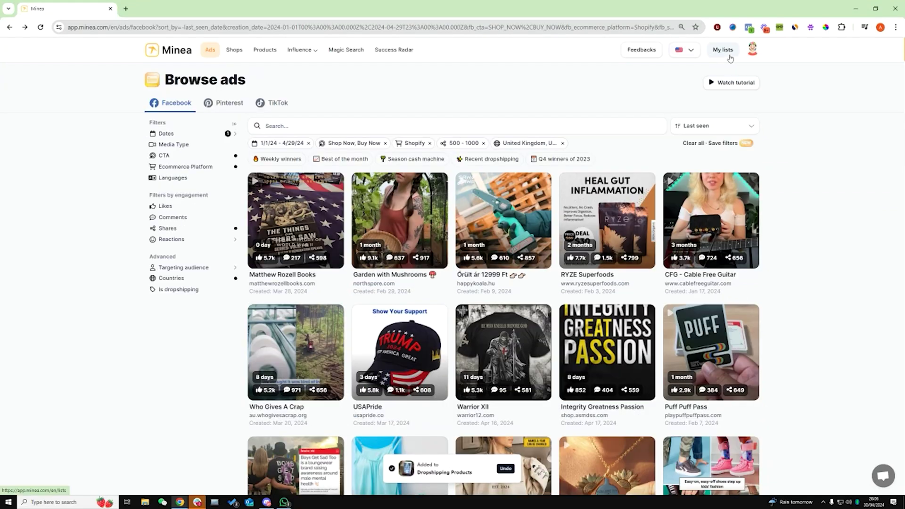
Open the Dropshipping Products list in a new tab and quick-view the Relieve Neck Pain ad.
{"action": "left_click", "coordinate": [727, 57], "text": "ctrl"}
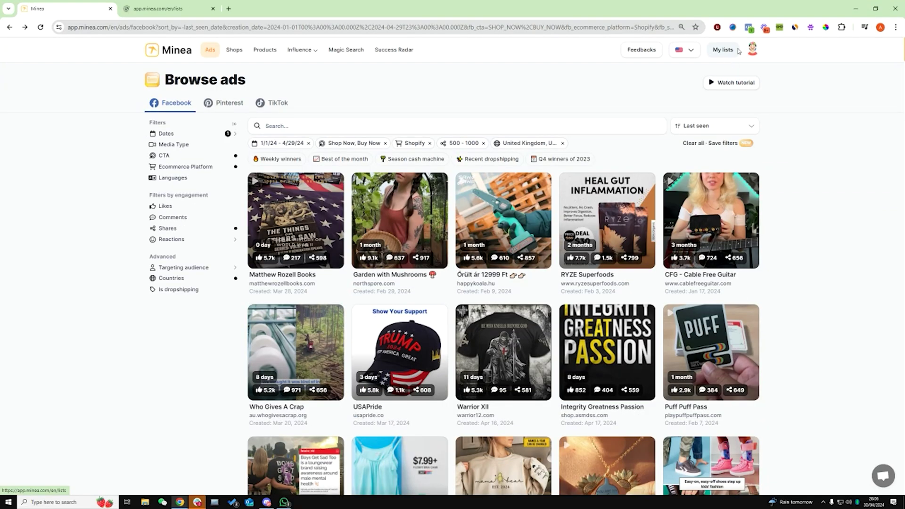
{"action": "key", "text": "ctrl+Tab"}
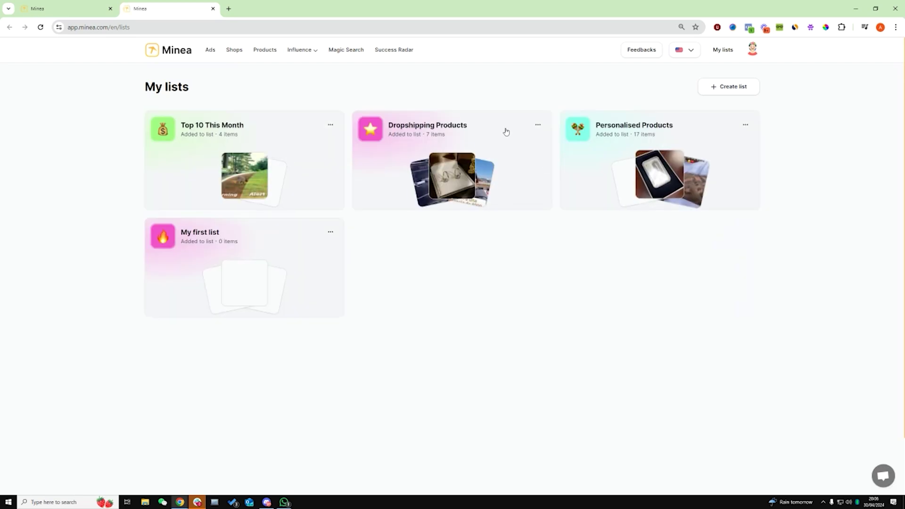
{"action": "left_click", "coordinate": [457, 127]}
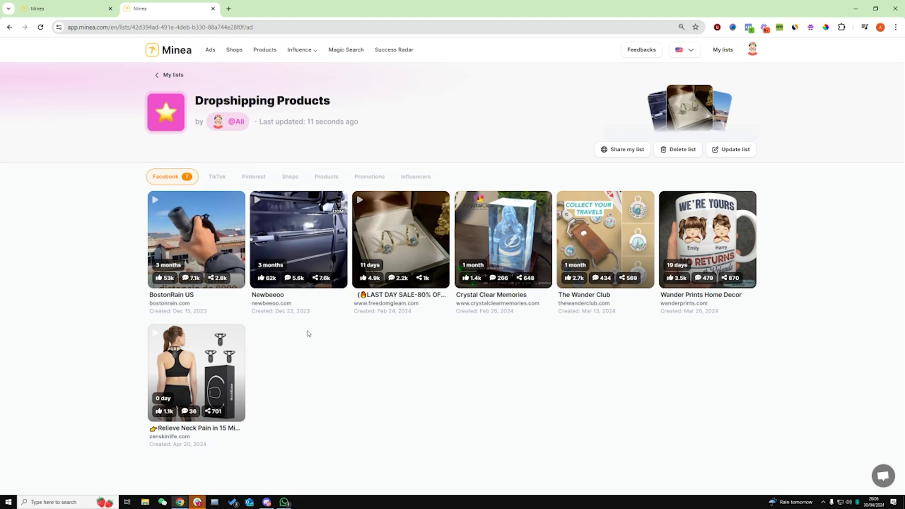
{"action": "left_click", "coordinate": [198, 373]}
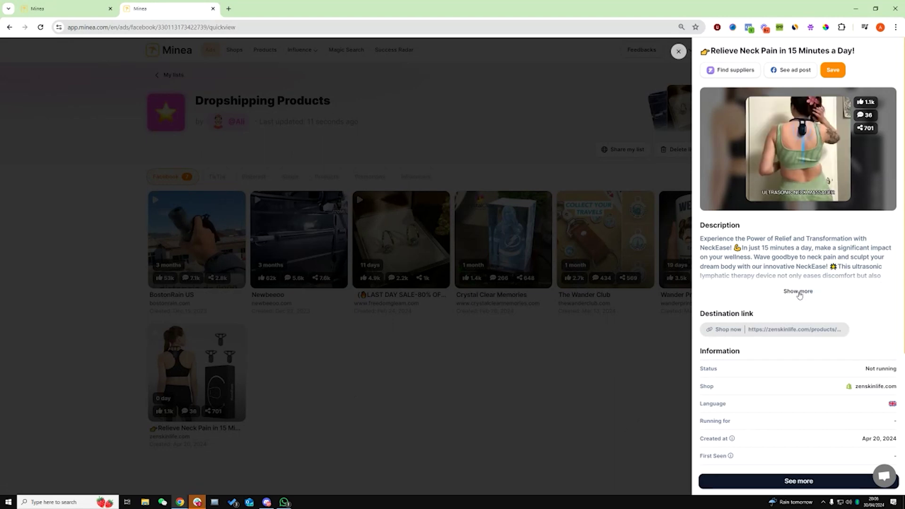
Open the Relieve Neck Pain ad's full details in a new tab.
{"action": "scroll", "coordinate": [792, 330], "scroll_direction": "down", "scroll_amount": 3}
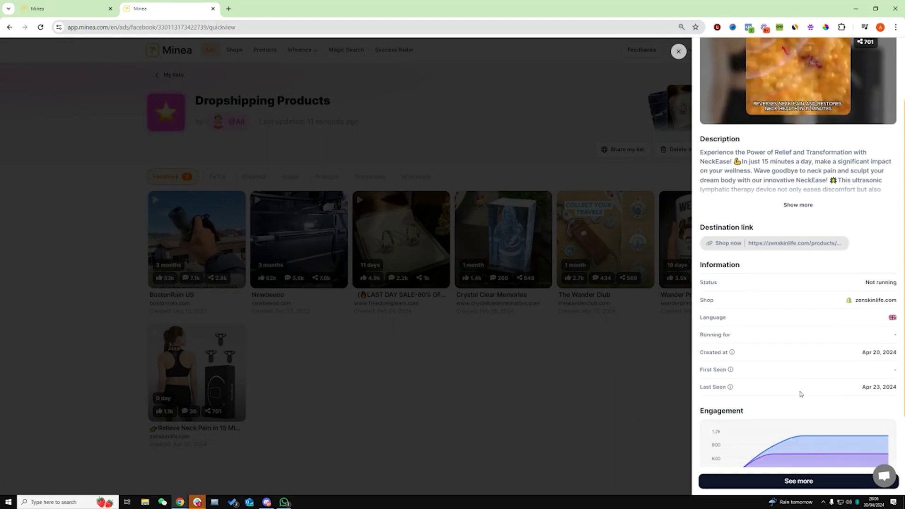
{"action": "left_click", "coordinate": [809, 482]}
{"action": "scroll", "coordinate": [810, 401], "scroll_direction": "up", "scroll_amount": 3}
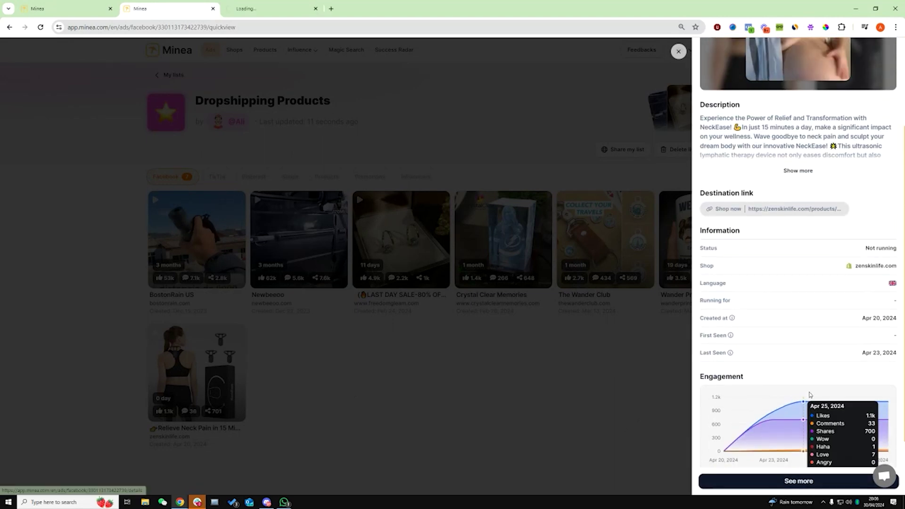
{"action": "scroll", "coordinate": [807, 372], "scroll_direction": "up", "scroll_amount": 1}
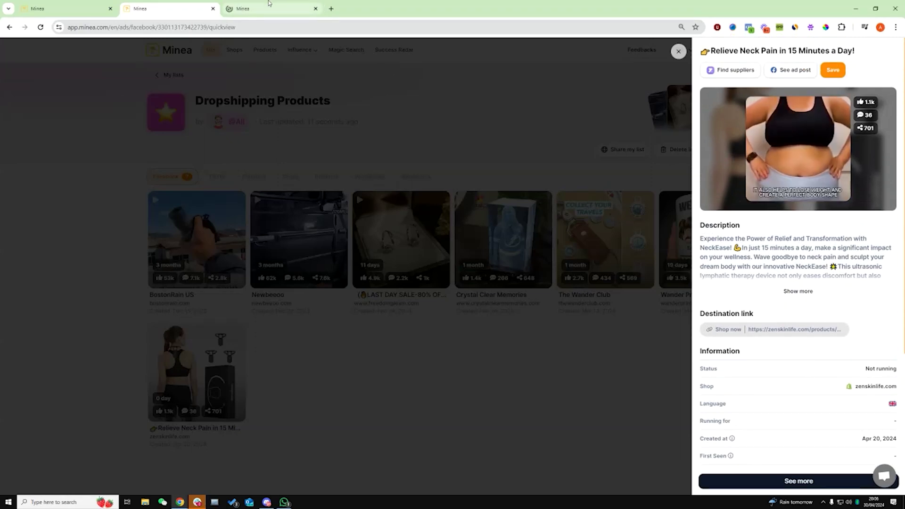
{"action": "key", "text": "ctrl+Tab"}
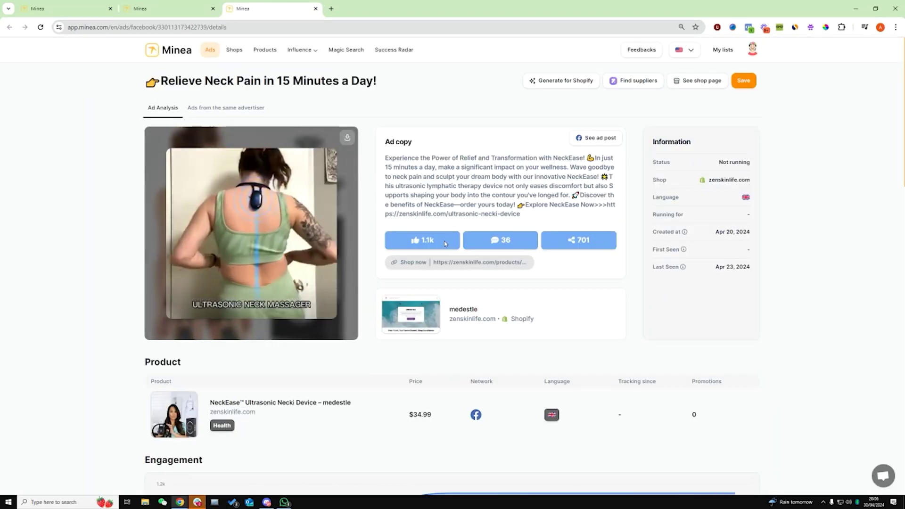
{"action": "scroll", "coordinate": [439, 241], "scroll_direction": "down", "scroll_amount": 1}
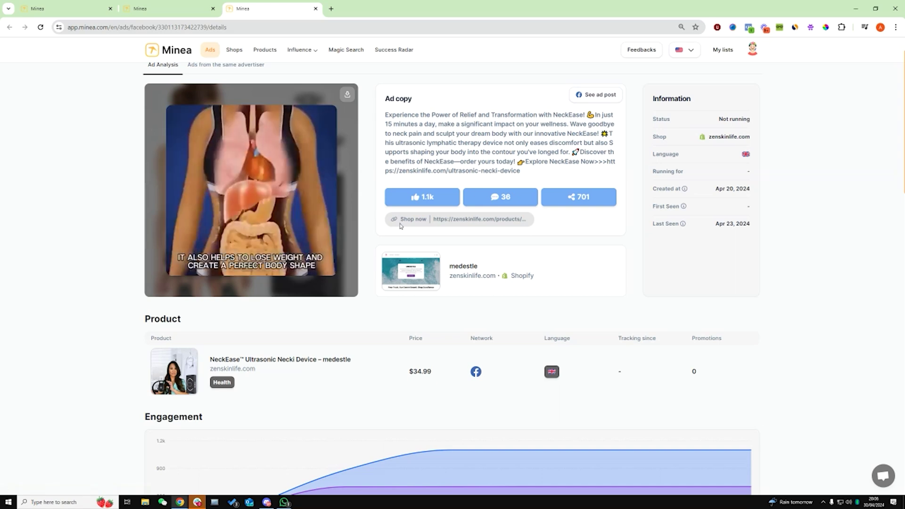
{"action": "mouse_move", "coordinate": [269, 200]}
{"action": "scroll", "coordinate": [269, 200], "scroll_direction": "down", "scroll_amount": 1}
{"action": "scroll", "coordinate": [236, 127], "scroll_direction": "up", "scroll_amount": 2}
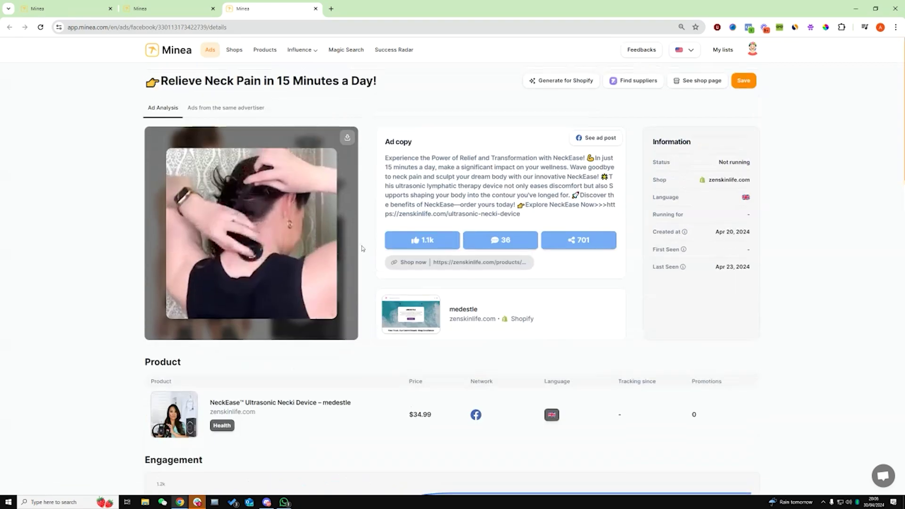
Check the advertiser's TikTok, Pinterest and Facebook ads, then open the ad's analysis page.
{"action": "left_click", "coordinate": [210, 110]}
{"action": "mouse_move", "coordinate": [318, 195]}
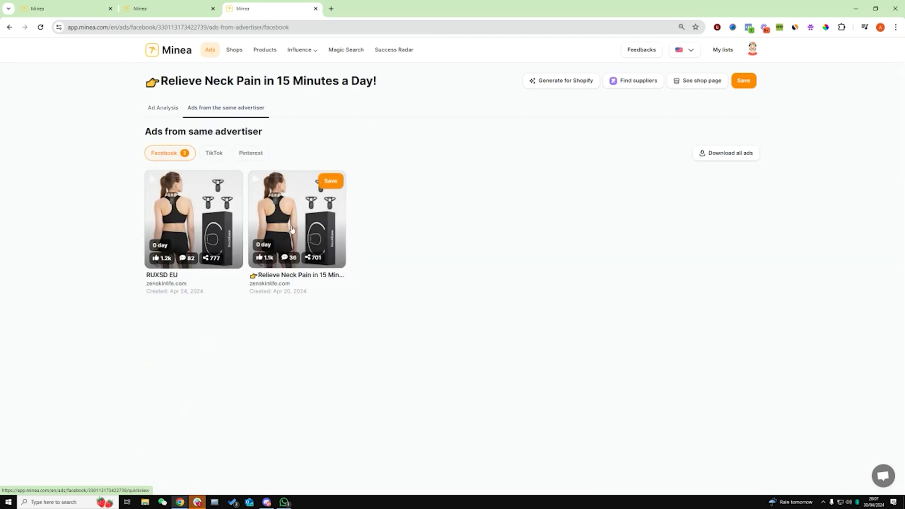
{"action": "mouse_move", "coordinate": [210, 214]}
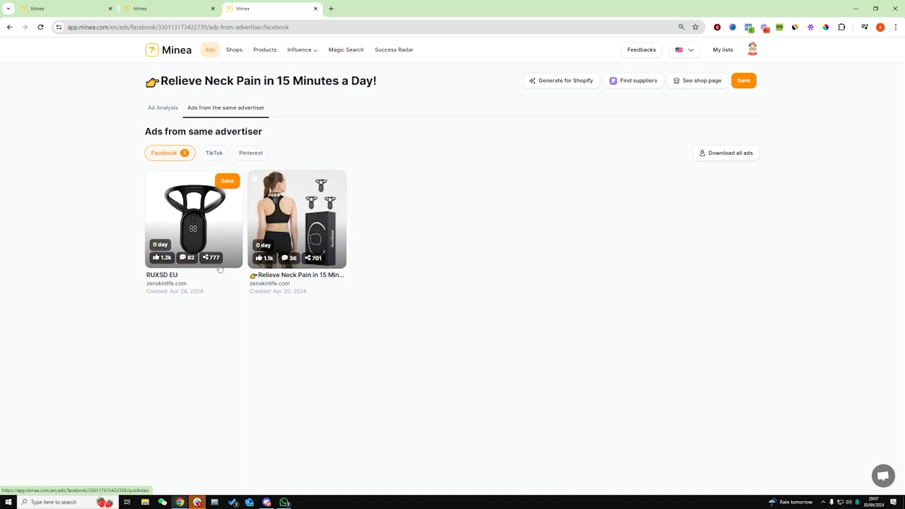
{"action": "left_click", "coordinate": [213, 153]}
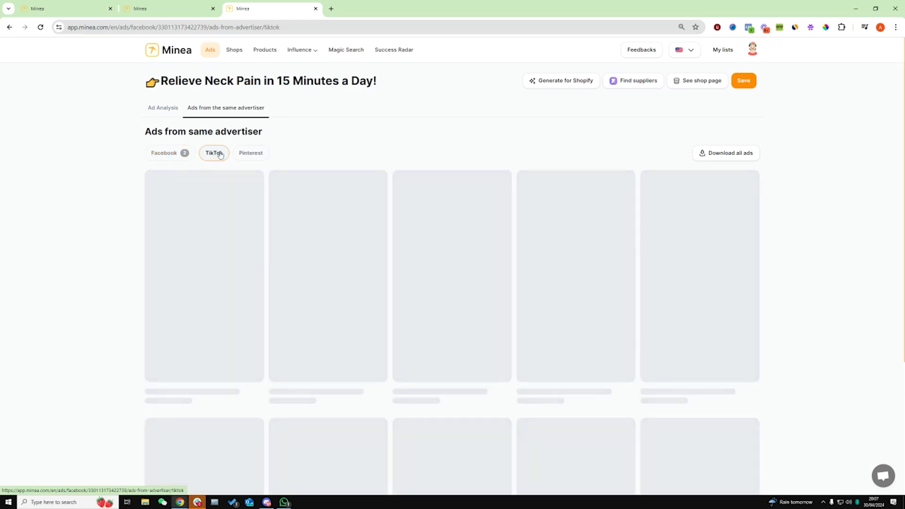
{"action": "left_click", "coordinate": [242, 155]}
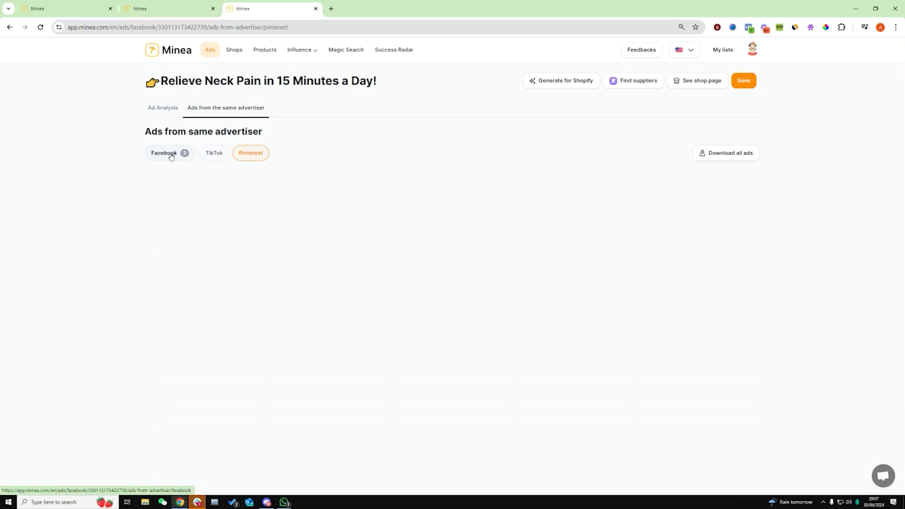
{"action": "left_click", "coordinate": [171, 155]}
{"action": "left_click", "coordinate": [325, 243]}
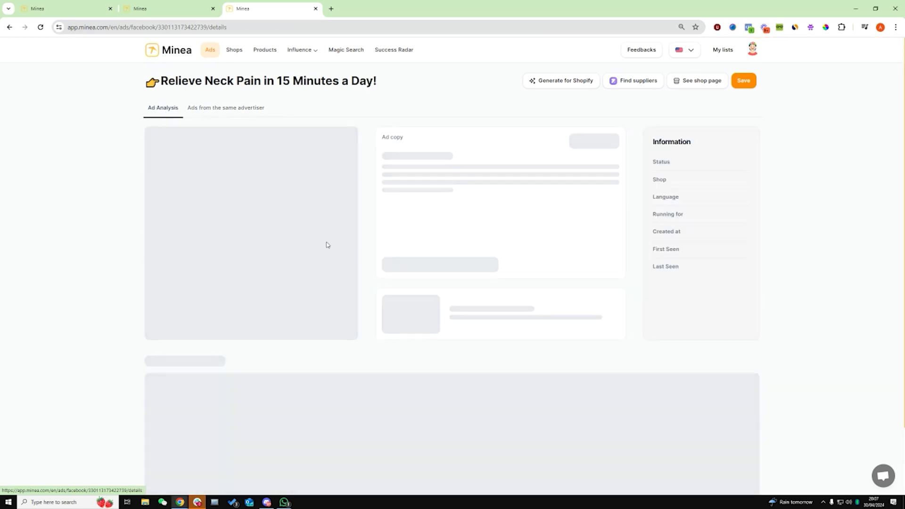
Expand the post's 36 comments, switch to All comments, and scroll through the reviews.
{"action": "scroll", "coordinate": [635, 107], "scroll_direction": "down", "scroll_amount": 3}
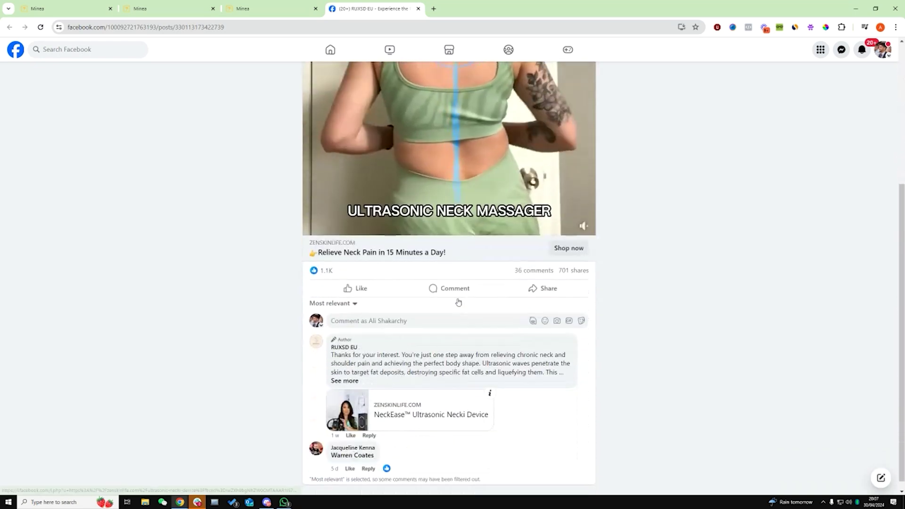
{"action": "scroll", "coordinate": [457, 301], "scroll_direction": "up", "scroll_amount": 4}
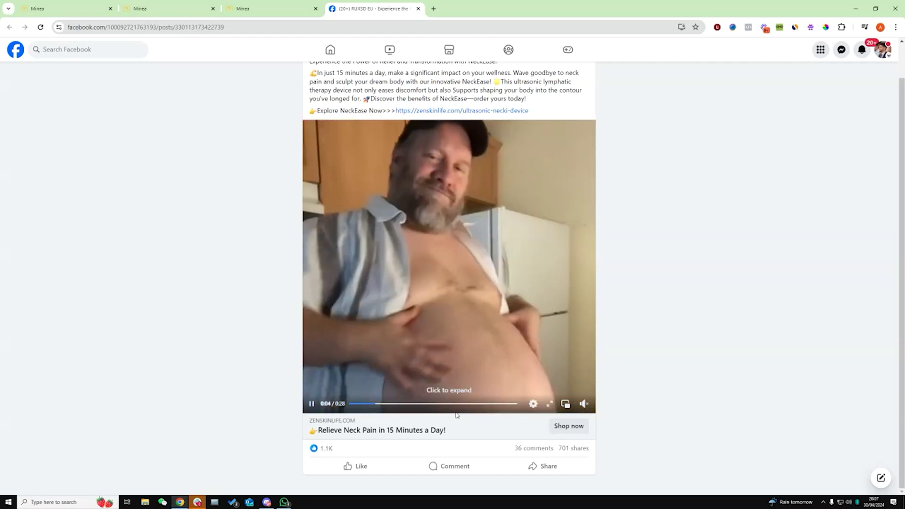
{"action": "left_click", "coordinate": [532, 449]}
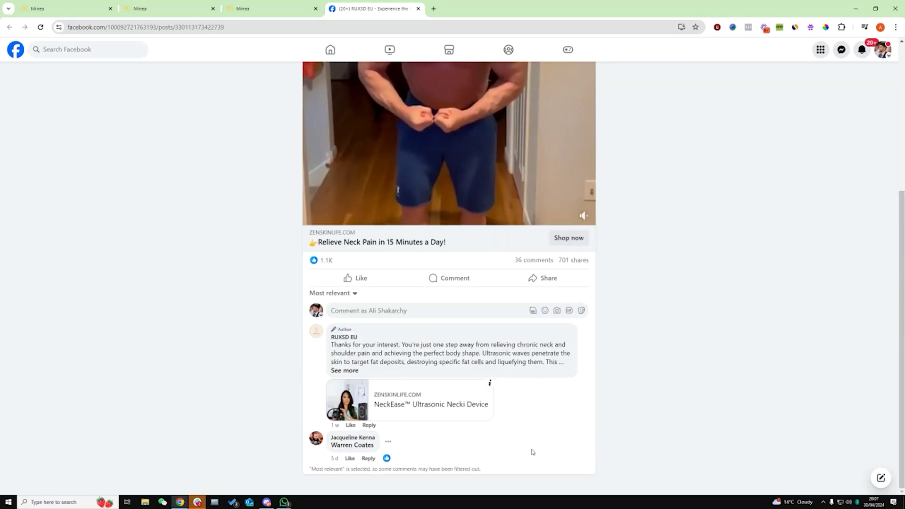
{"action": "left_click", "coordinate": [339, 298]}
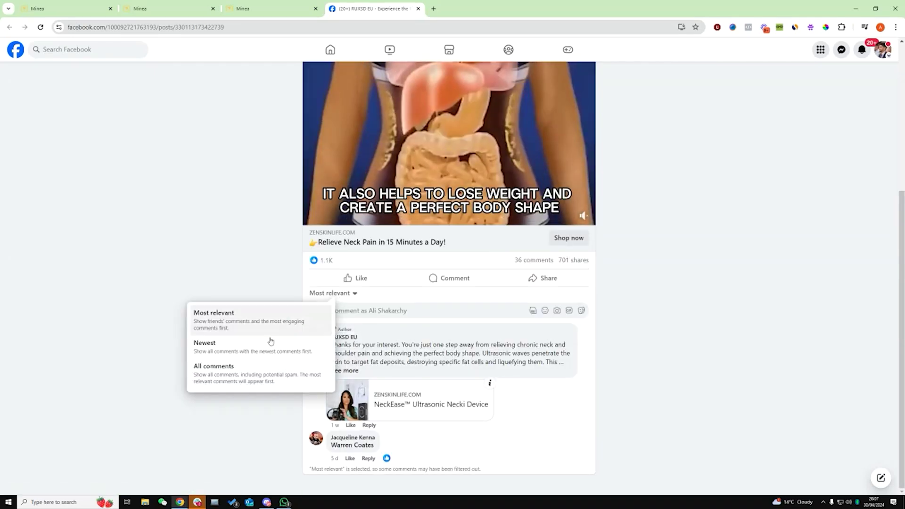
{"action": "left_click", "coordinate": [257, 371]}
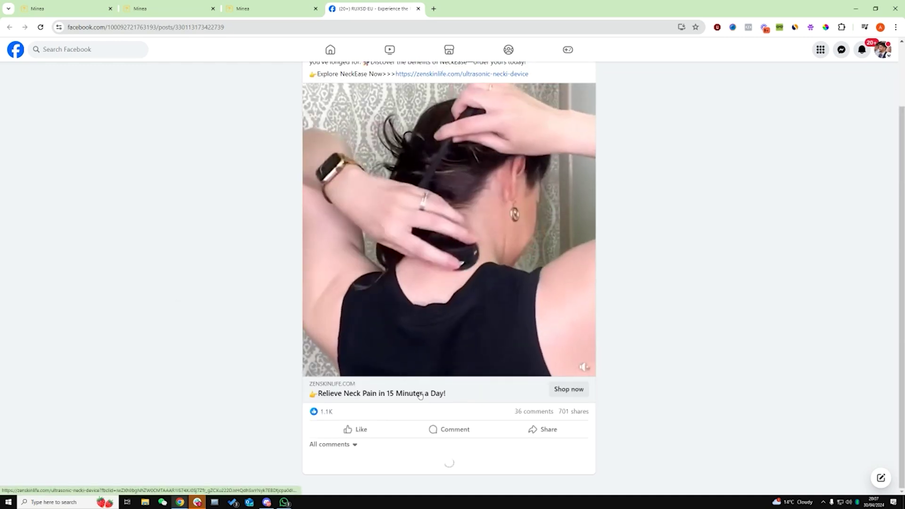
{"action": "scroll", "coordinate": [419, 391], "scroll_direction": "down", "scroll_amount": 3}
{"action": "scroll", "coordinate": [419, 386], "scroll_direction": "down", "scroll_amount": 3}
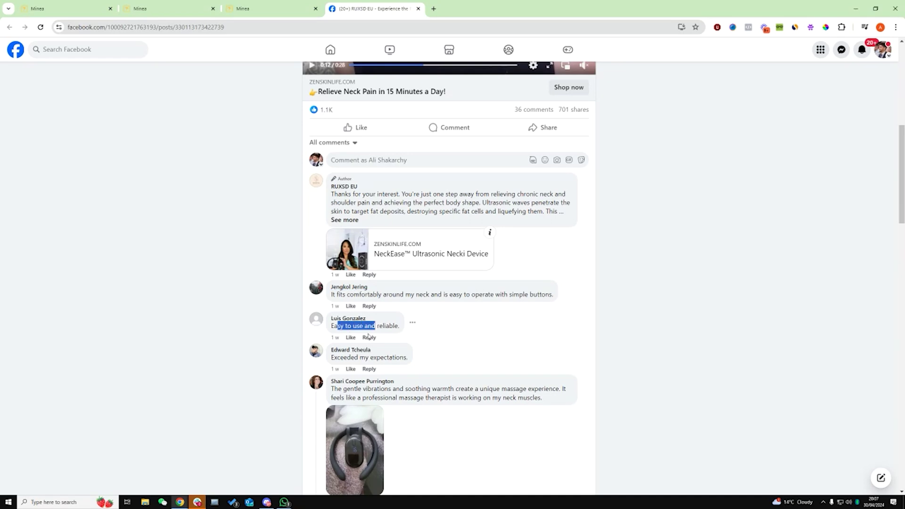
{"action": "scroll", "coordinate": [368, 335], "scroll_direction": "down", "scroll_amount": 1}
{"action": "scroll", "coordinate": [344, 315], "scroll_direction": "down", "scroll_amount": 5}
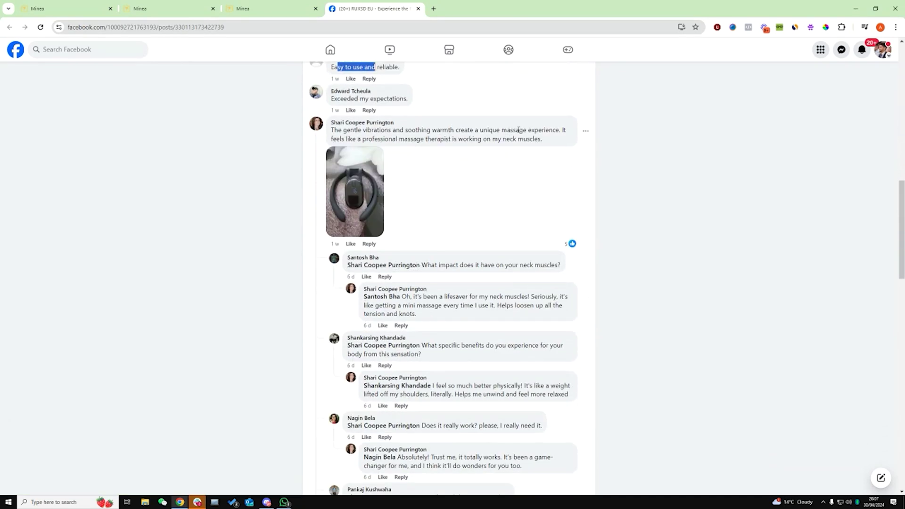
{"action": "scroll", "coordinate": [518, 130], "scroll_direction": "down", "scroll_amount": 9}
{"action": "scroll", "coordinate": [357, 273], "scroll_direction": "down", "scroll_amount": 10}
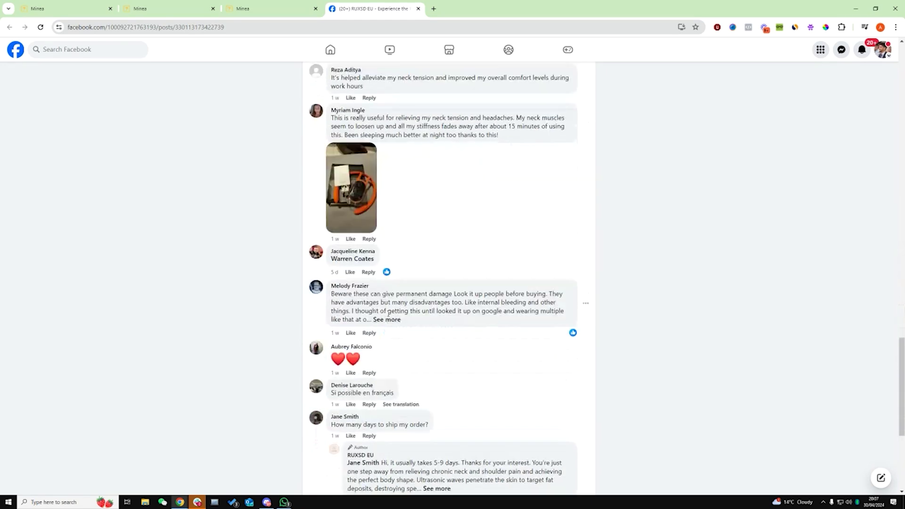
{"action": "scroll", "coordinate": [244, 410], "scroll_direction": "up", "scroll_amount": 20}
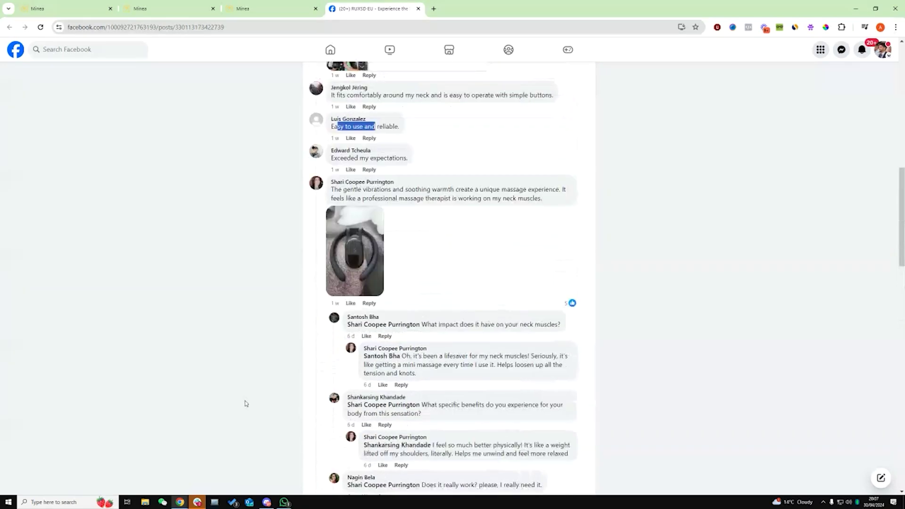
Recheck the advertiser's other ads in Minea and return to the ad analysis.
{"action": "left_click", "coordinate": [249, 9]}
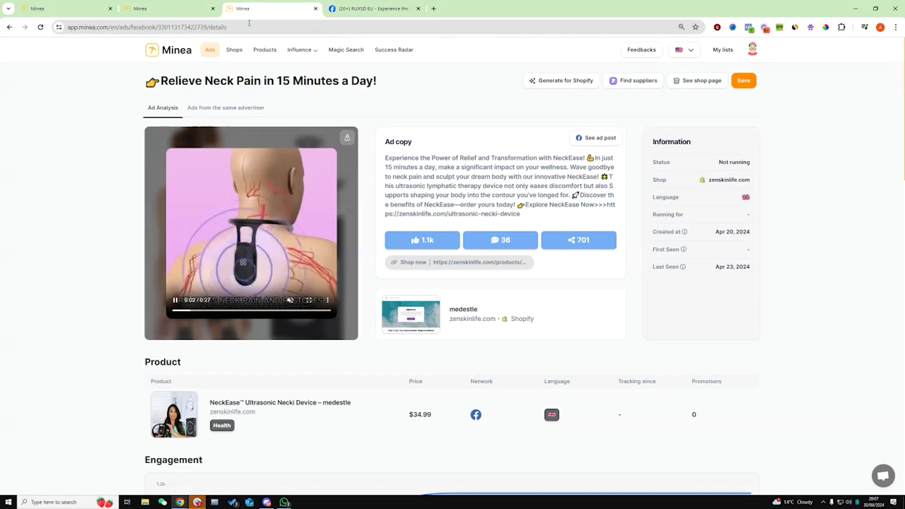
{"action": "left_click", "coordinate": [216, 109]}
{"action": "left_click", "coordinate": [166, 108]}
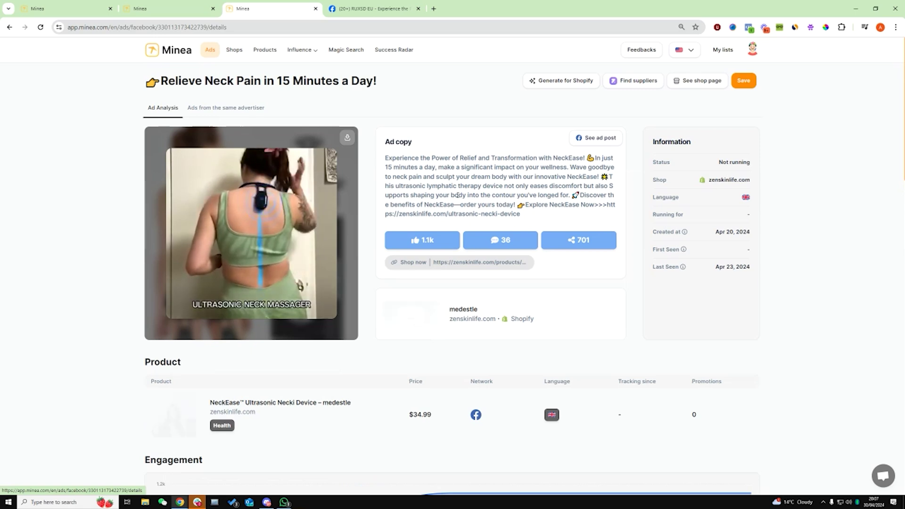
Open the RUXSD EU page's About > Page transparency details in full.
{"action": "left_click", "coordinate": [353, 7]}
{"action": "scroll", "coordinate": [396, 206], "scroll_direction": "up", "scroll_amount": 2}
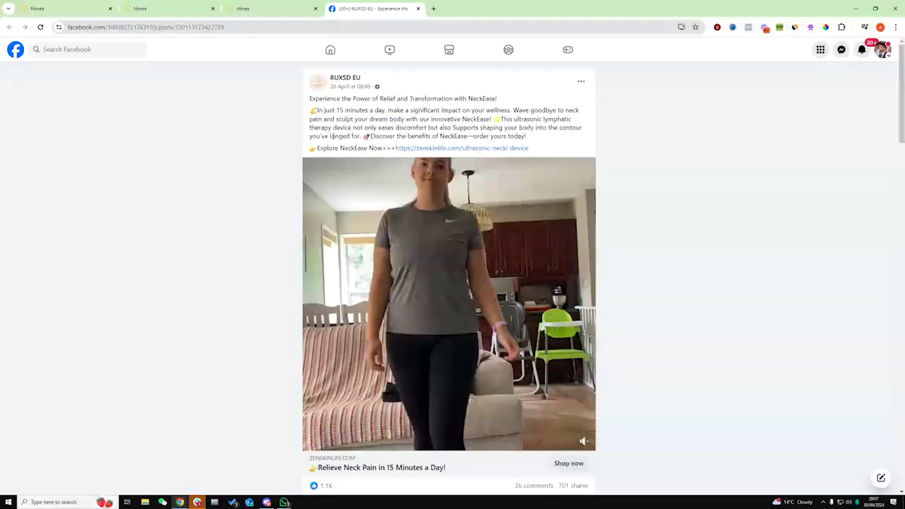
{"action": "mouse_move", "coordinate": [343, 79]}
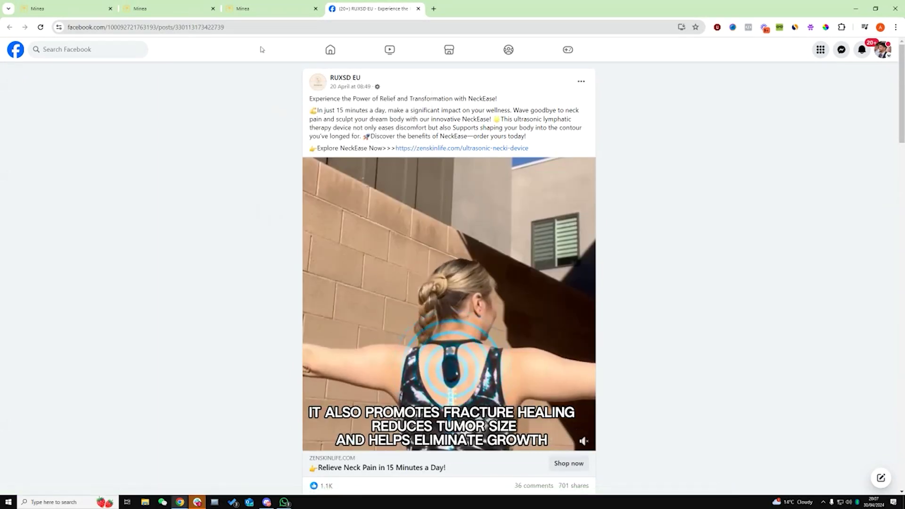
{"action": "left_click", "coordinate": [345, 77]}
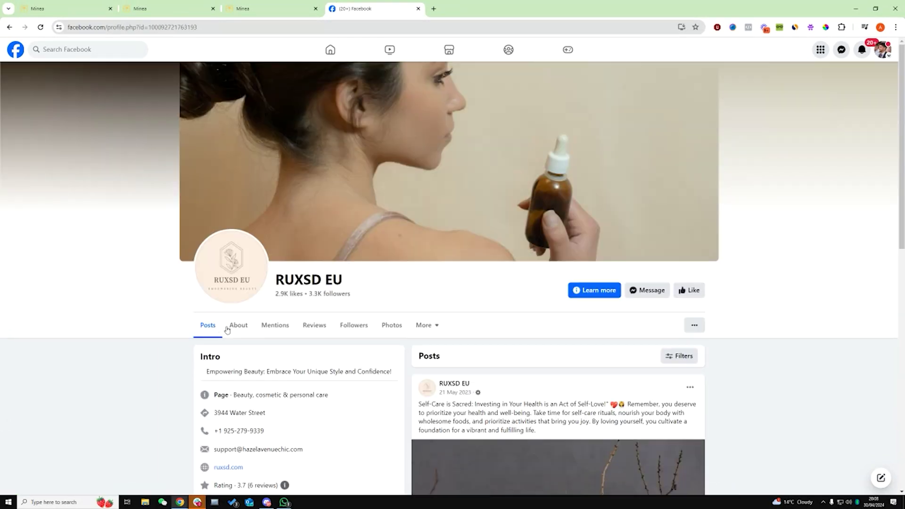
{"action": "left_click", "coordinate": [237, 322]}
{"action": "left_click", "coordinate": [229, 263]}
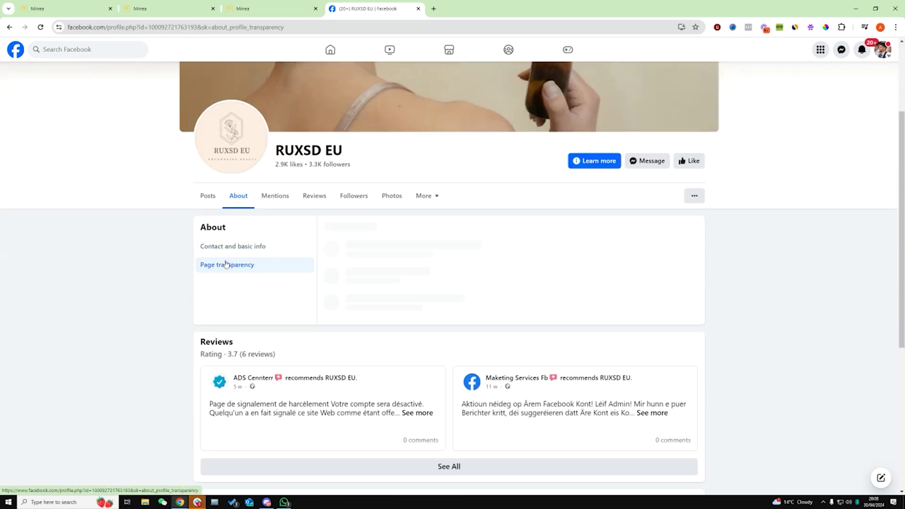
{"action": "scroll", "coordinate": [461, 266], "scroll_direction": "down", "scroll_amount": 2}
{"action": "left_click", "coordinate": [511, 255]}
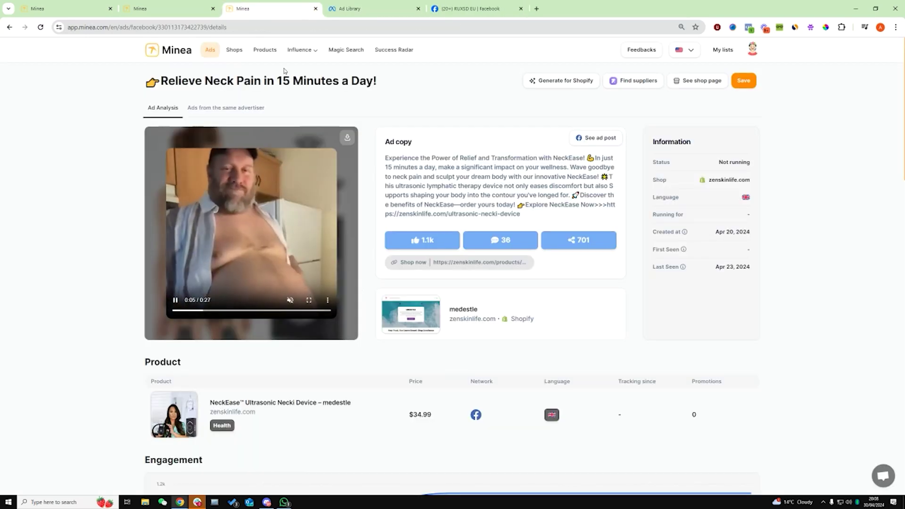
Scroll through RUXSD EU's April and March 2024 ads in the Ad Library.
{"action": "left_click", "coordinate": [226, 107]}
{"action": "left_click", "coordinate": [377, 4]}
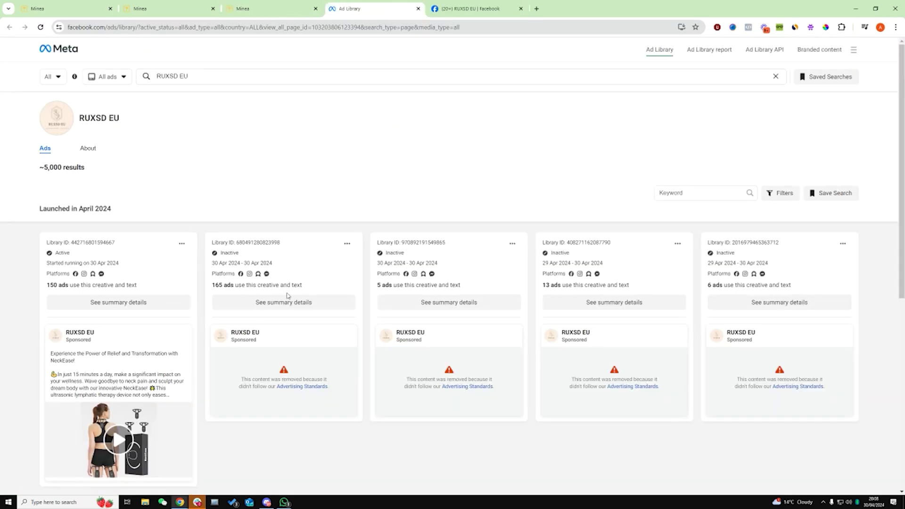
{"action": "scroll", "coordinate": [257, 286], "scroll_direction": "down", "scroll_amount": 6}
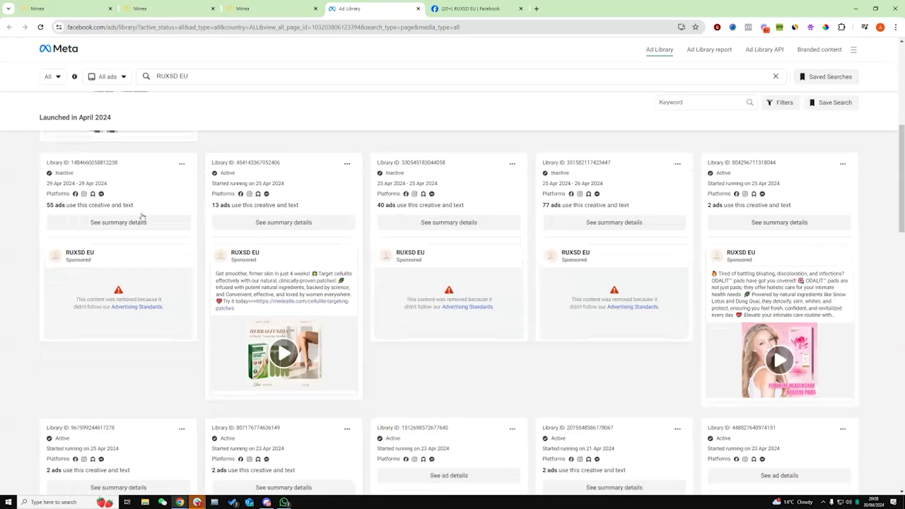
{"action": "scroll", "coordinate": [110, 237], "scroll_direction": "up", "scroll_amount": 3}
{"action": "scroll", "coordinate": [151, 235], "scroll_direction": "down", "scroll_amount": 10}
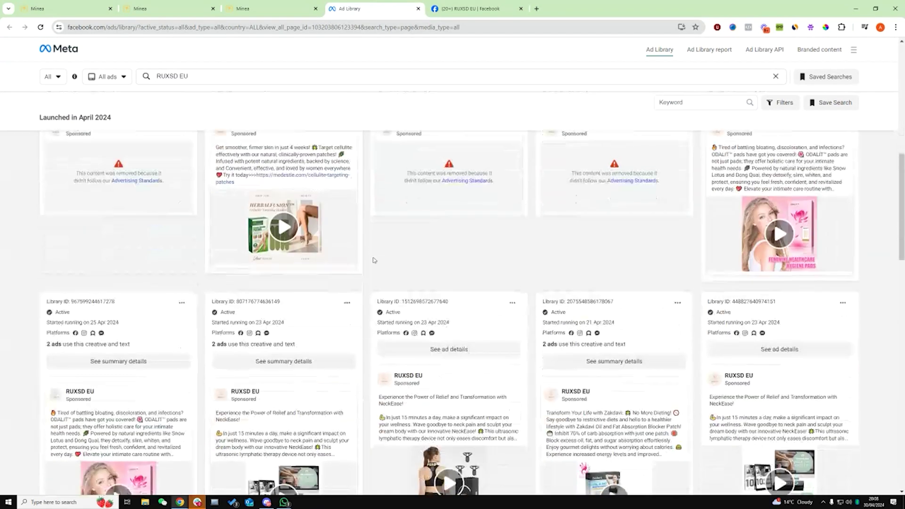
{"action": "scroll", "coordinate": [499, 287], "scroll_direction": "down", "scroll_amount": 2}
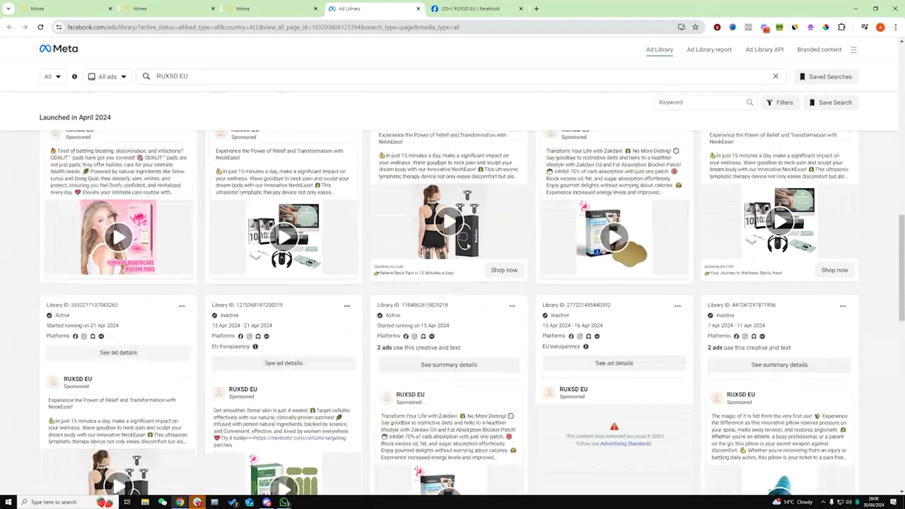
{"action": "scroll", "coordinate": [665, 245], "scroll_direction": "down", "scroll_amount": 10}
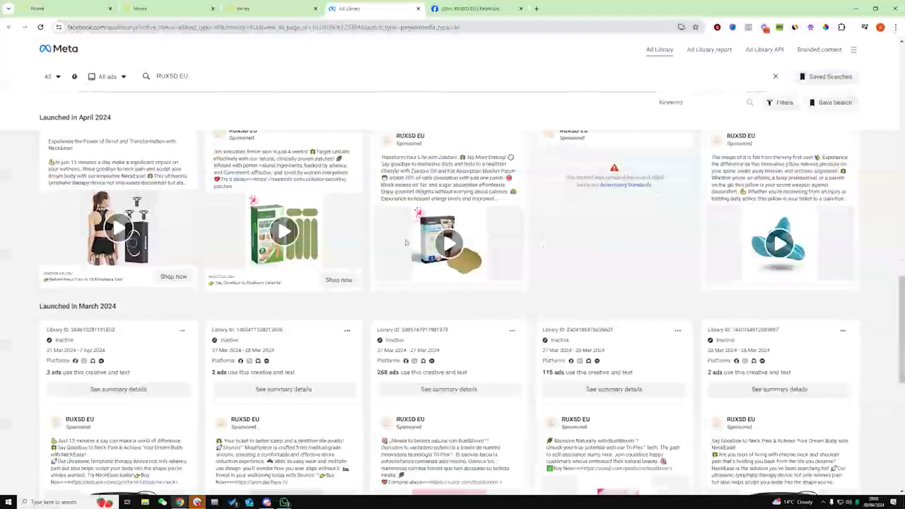
{"action": "scroll", "coordinate": [83, 188], "scroll_direction": "down", "scroll_amount": 2}
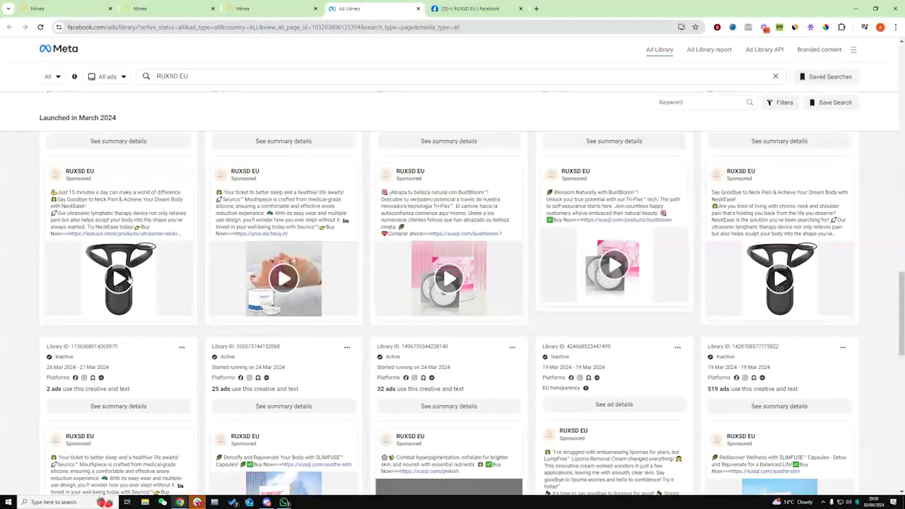
{"action": "scroll", "coordinate": [129, 279], "scroll_direction": "up", "scroll_amount": 8}
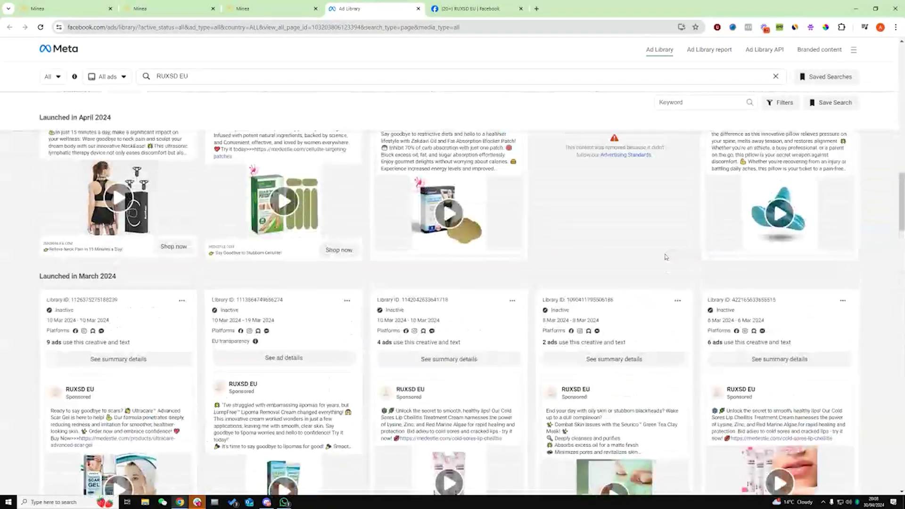
{"action": "scroll", "coordinate": [85, 327], "scroll_direction": "up", "scroll_amount": 3}
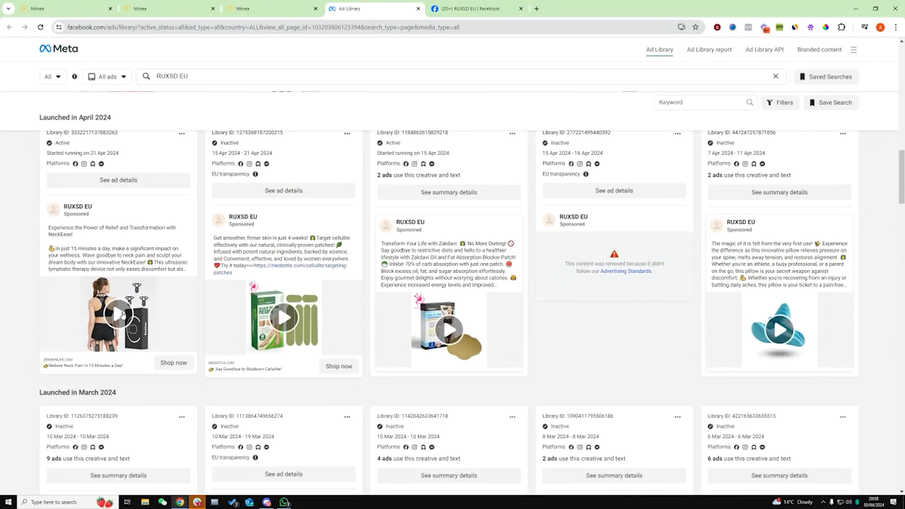
{"action": "scroll", "coordinate": [195, 312], "scroll_direction": "up", "scroll_amount": 2}
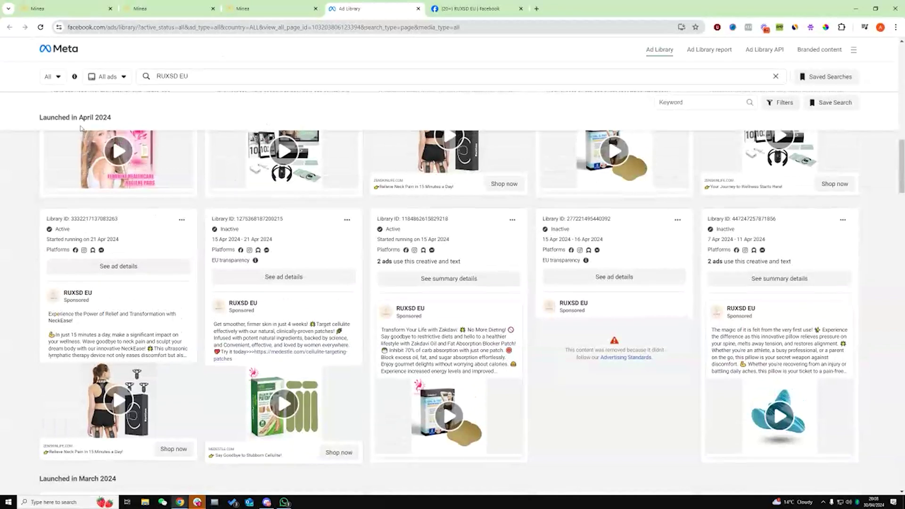
{"action": "scroll", "coordinate": [177, 330], "scroll_direction": "up", "scroll_amount": 2}
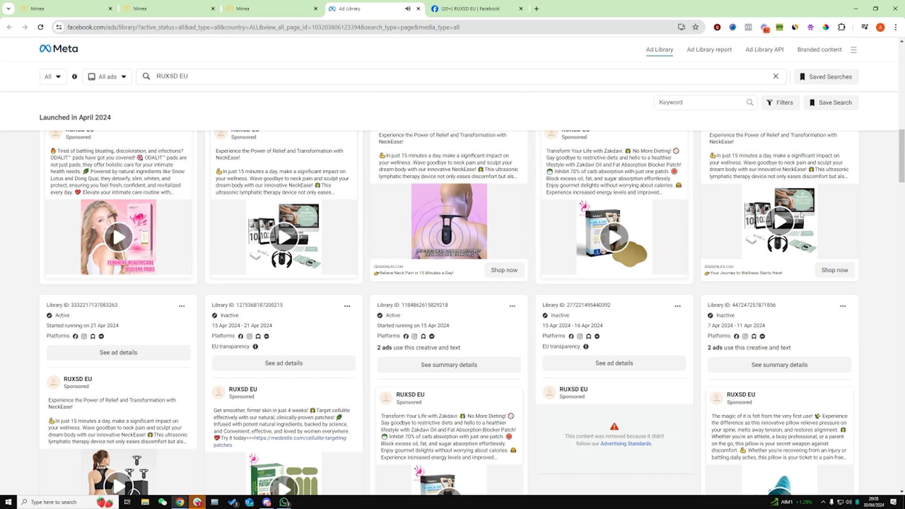
Play a couple of NeckEase ad videos, then return to Minea's same-advertiser ads.
{"action": "left_click", "coordinate": [801, 215]}
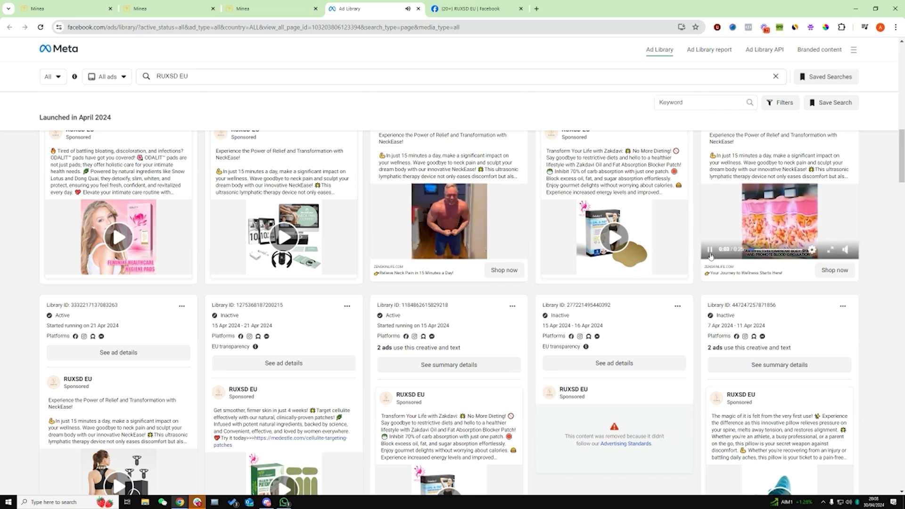
{"action": "scroll", "coordinate": [164, 347], "scroll_direction": "down", "scroll_amount": 3}
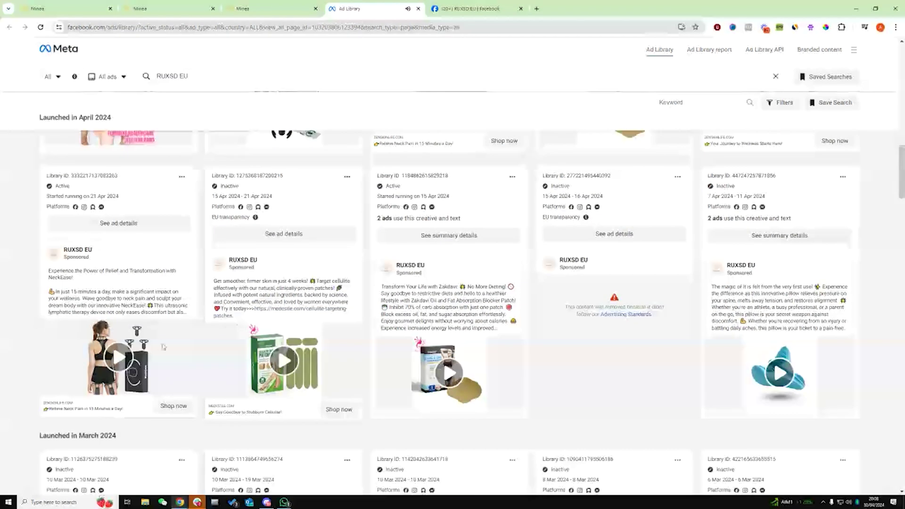
{"action": "left_click", "coordinate": [171, 392]}
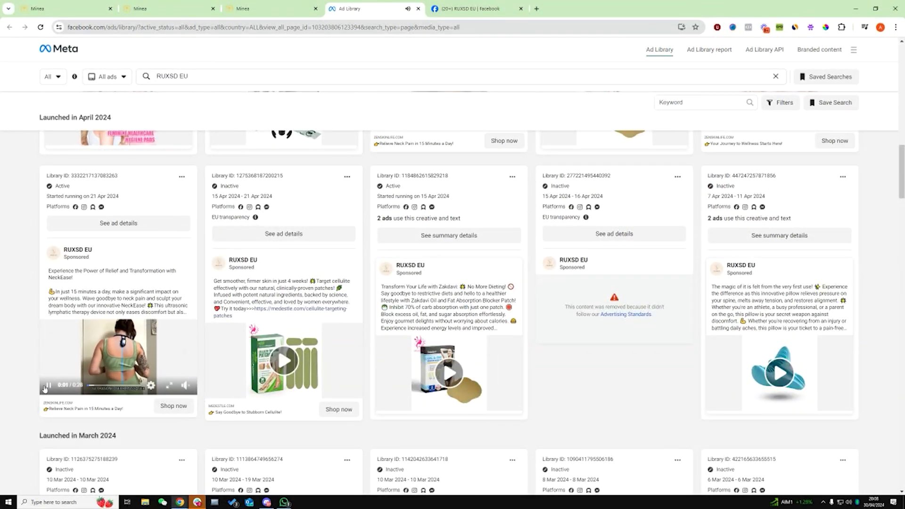
{"action": "scroll", "coordinate": [49, 387], "scroll_direction": "down", "scroll_amount": 10}
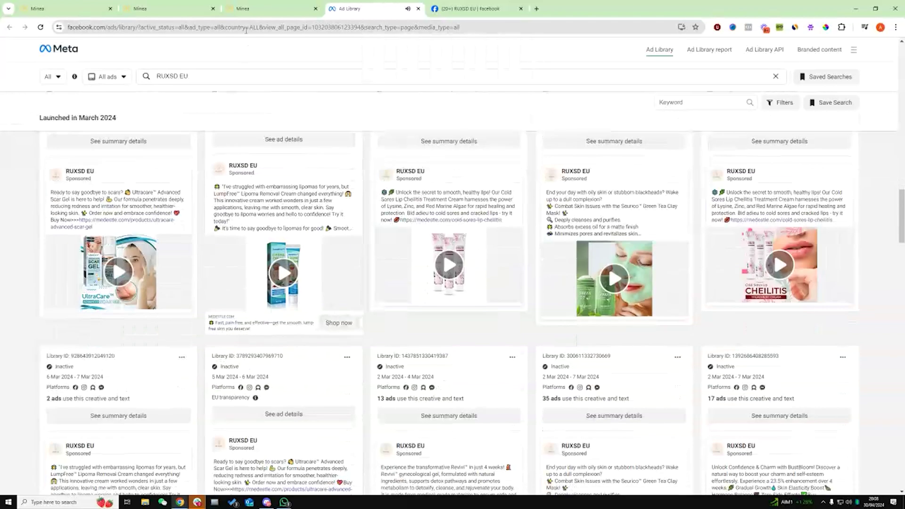
{"action": "key", "text": "ctrl+shift+Tab"}
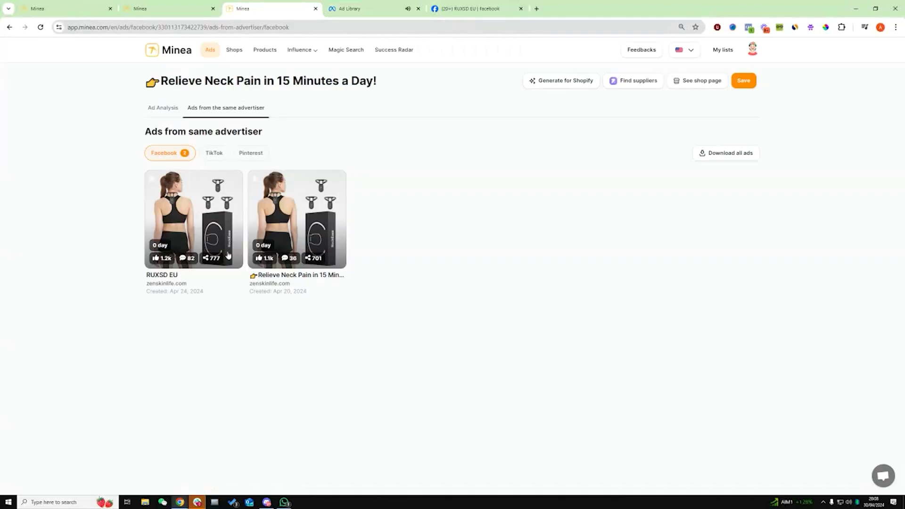
From the ad analysis, open the NeckEase product's zenskinlife.com store page ($34.99).
{"action": "left_click", "coordinate": [160, 111]}
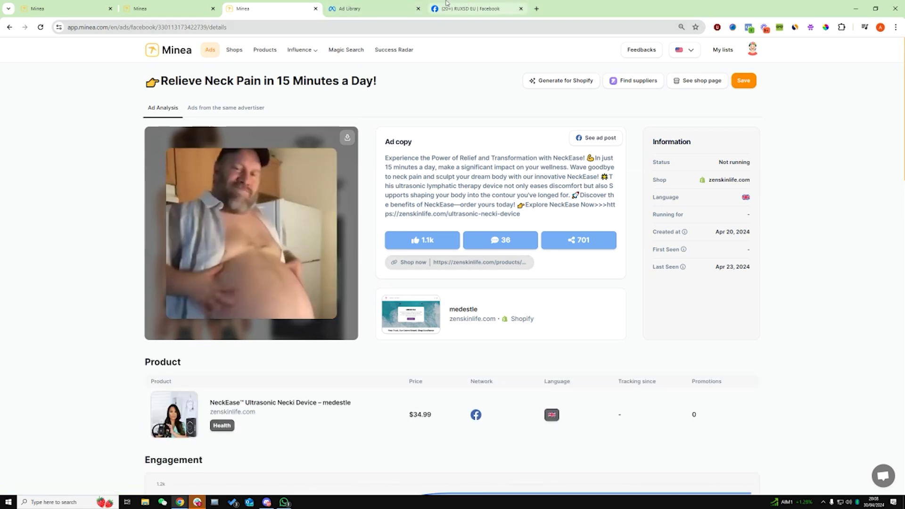
{"action": "scroll", "coordinate": [384, 206], "scroll_direction": "down", "scroll_amount": 3}
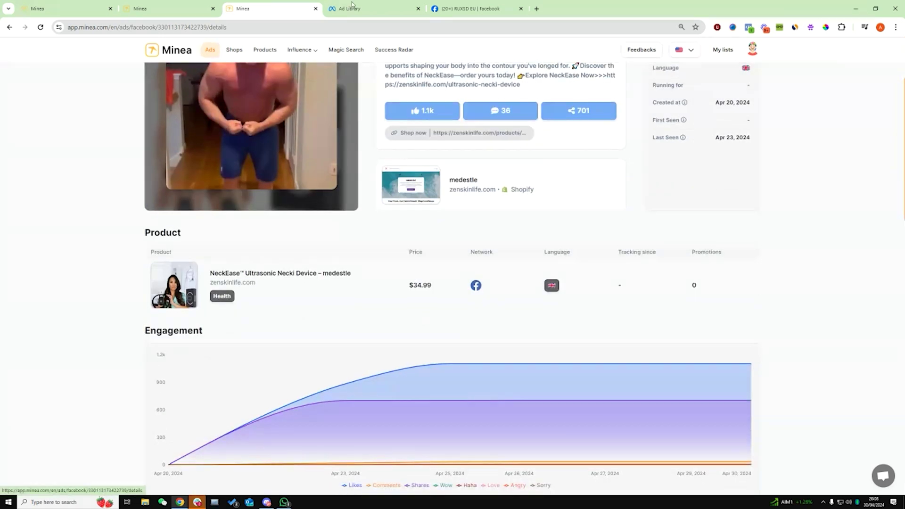
{"action": "left_click", "coordinate": [353, 7]}
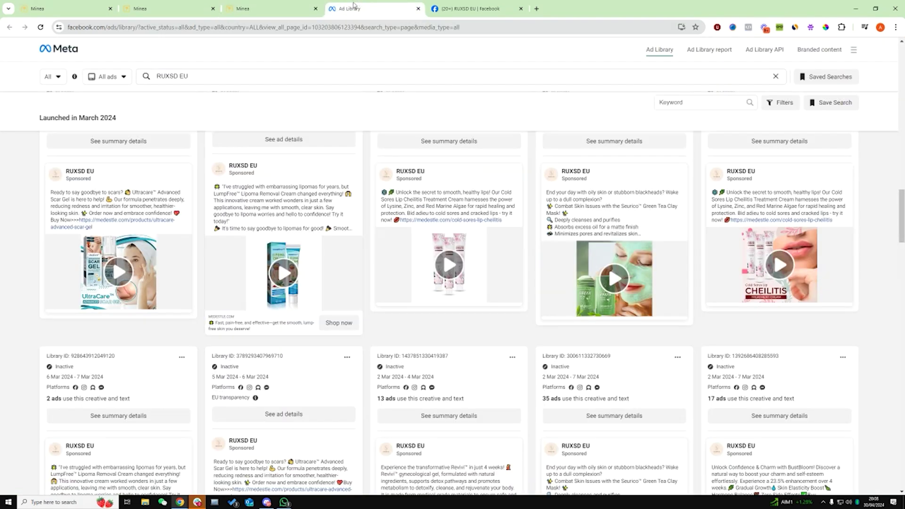
{"action": "left_click", "coordinate": [254, 6]}
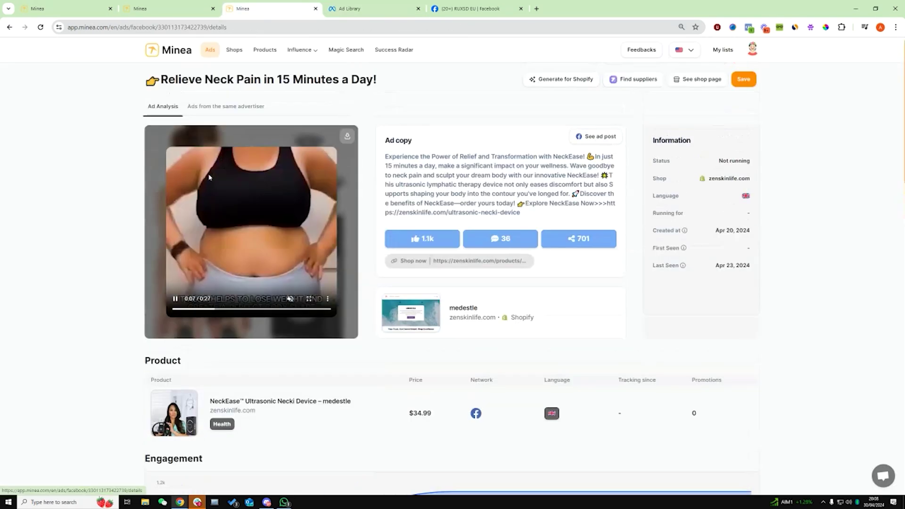
{"action": "left_click", "coordinate": [476, 7]}
{"action": "left_click", "coordinate": [373, 8]}
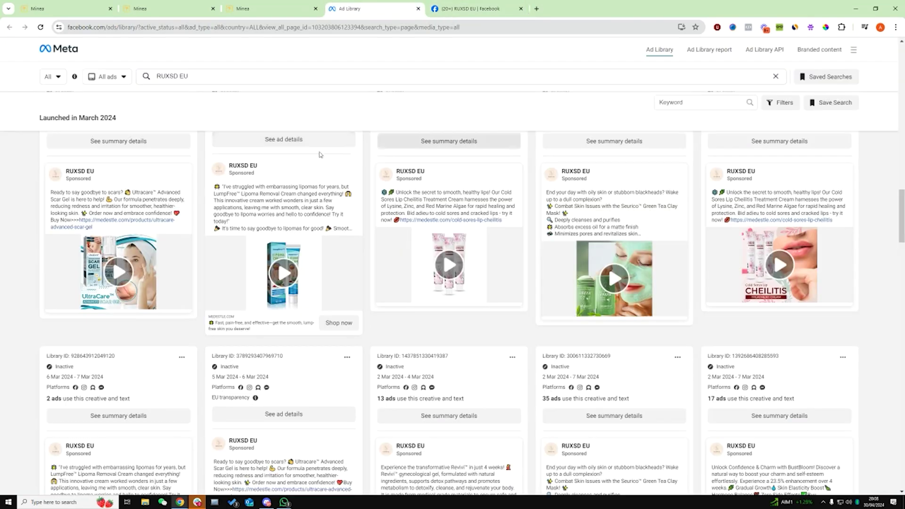
{"action": "left_click", "coordinate": [254, 8]}
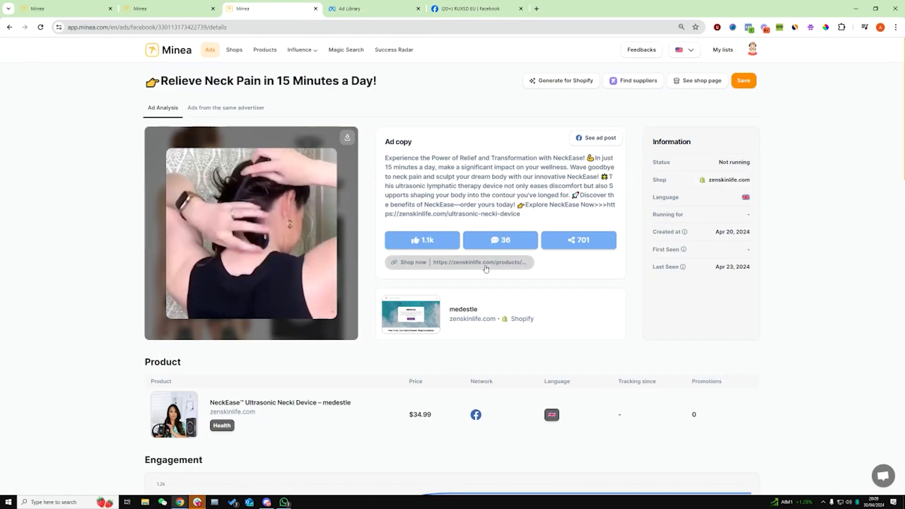
{"action": "left_click", "coordinate": [461, 263]}
Check zenskinlife.com's Similarweb traffic, which shows 0 monthly visits through March 2024.
{"action": "left_click_drag", "start_coordinate": [372, 3], "coordinate": [270, 6]}
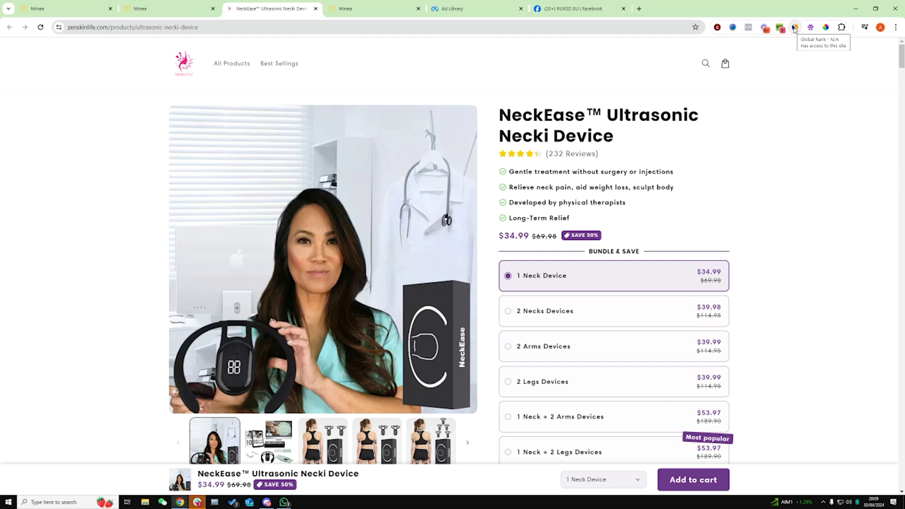
{"action": "left_click", "coordinate": [795, 27]}
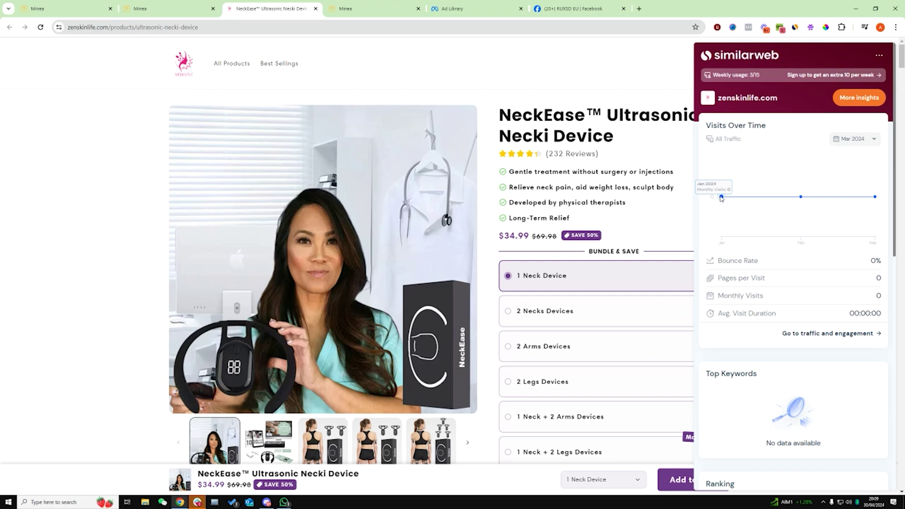
{"action": "left_click", "coordinate": [619, 66]}
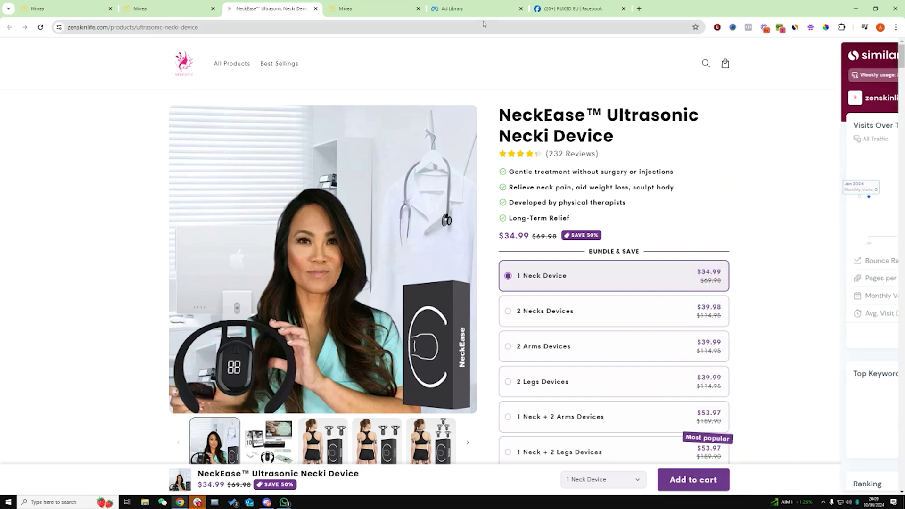
Close the NeckEase, extra Minea, Ad Library and Facebook tabs and the NeckEase ad preview.
{"action": "left_click", "coordinate": [316, 10]}
{"action": "left_click", "coordinate": [316, 9]}
{"action": "left_click", "coordinate": [316, 9]}
{"action": "left_click", "coordinate": [315, 10]}
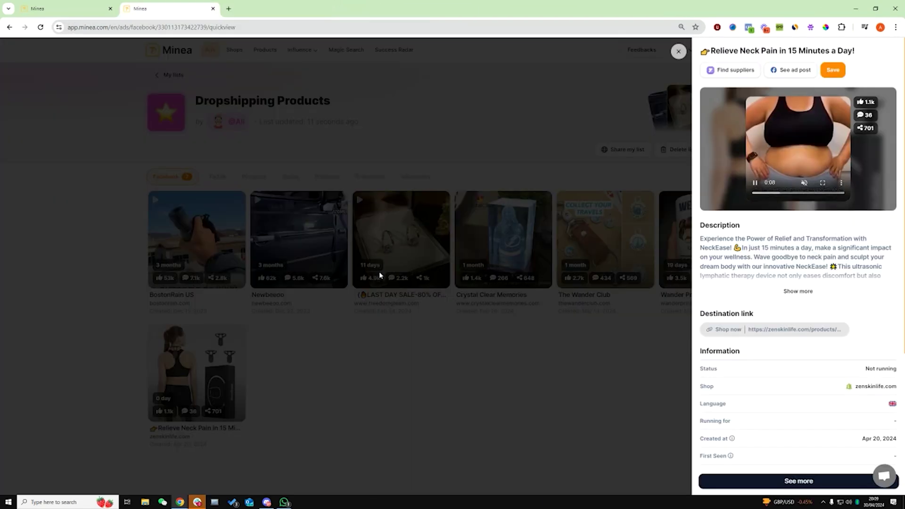
{"action": "left_click", "coordinate": [376, 385]}
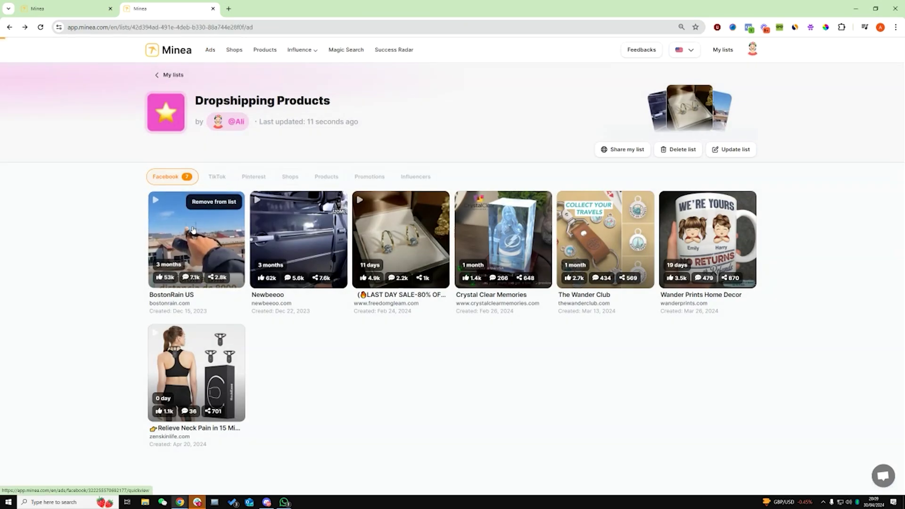
Open the BostonRain US ad's telescope product page and its original Facebook post in new tabs.
{"action": "left_click", "coordinate": [536, 219]}
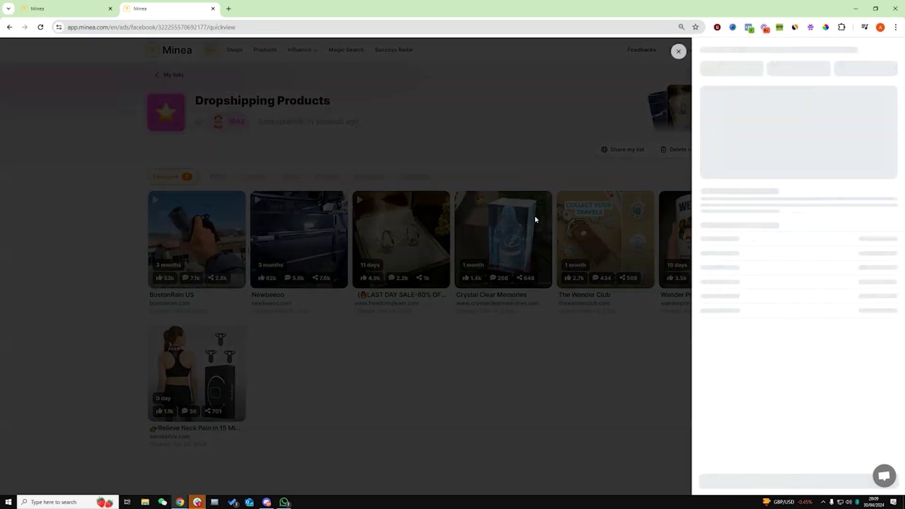
{"action": "left_click", "coordinate": [808, 329]}
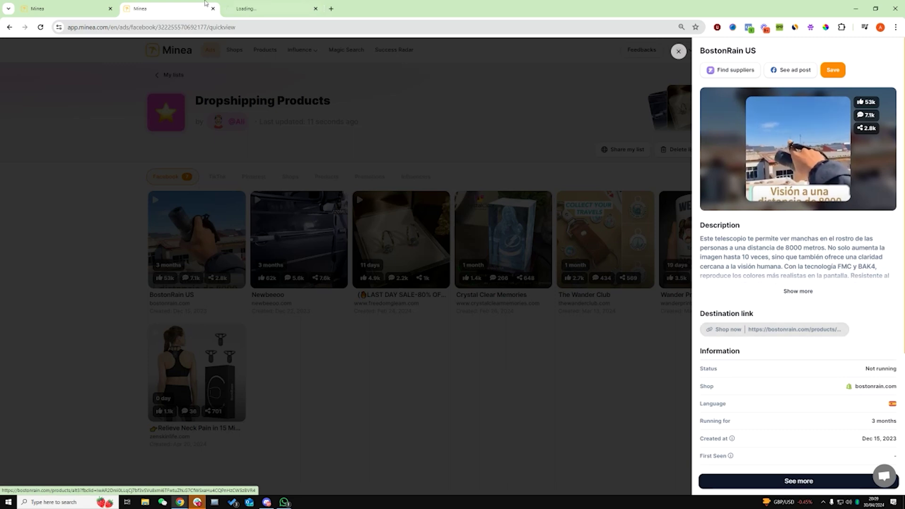
{"action": "left_click", "coordinate": [275, 9]}
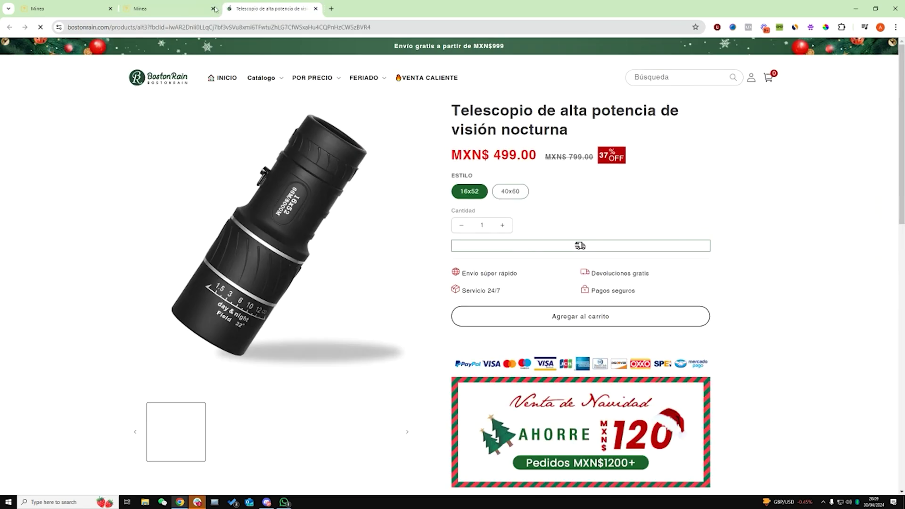
{"action": "left_click", "coordinate": [161, 6]}
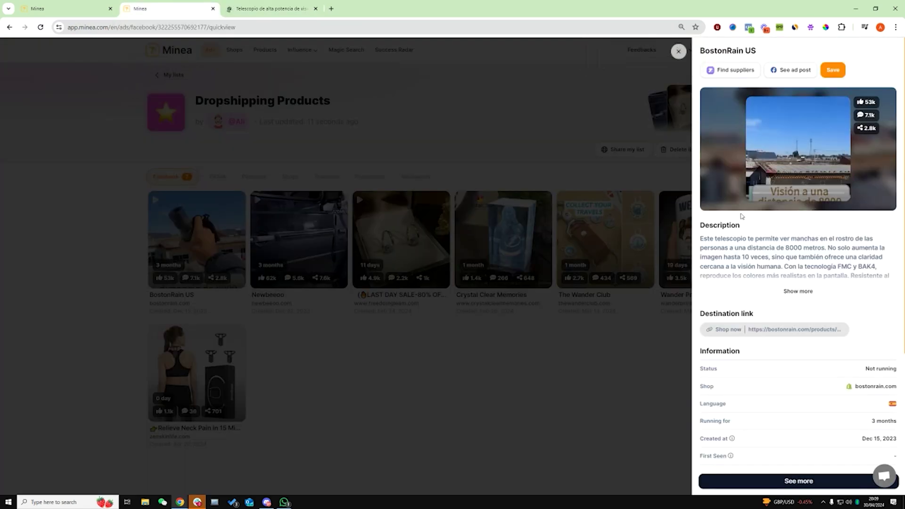
{"action": "left_click", "coordinate": [791, 71]}
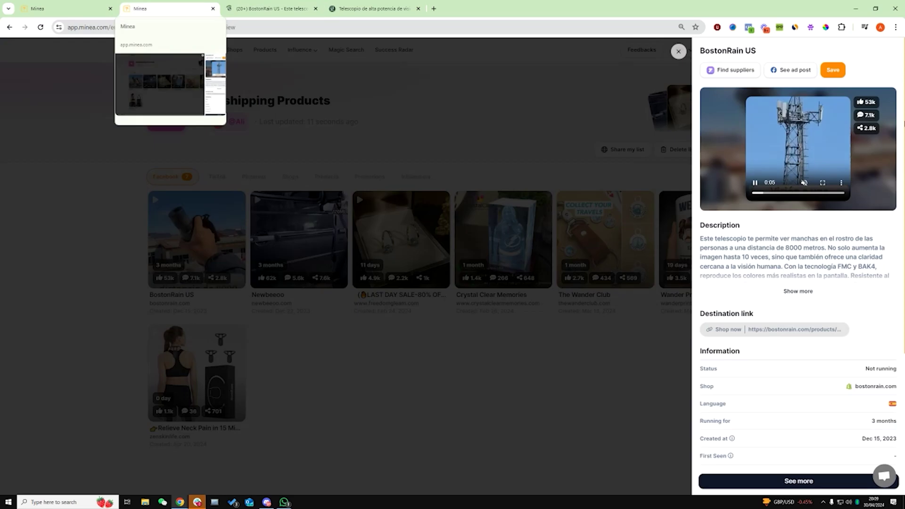
{"action": "left_click", "coordinate": [831, 475]}
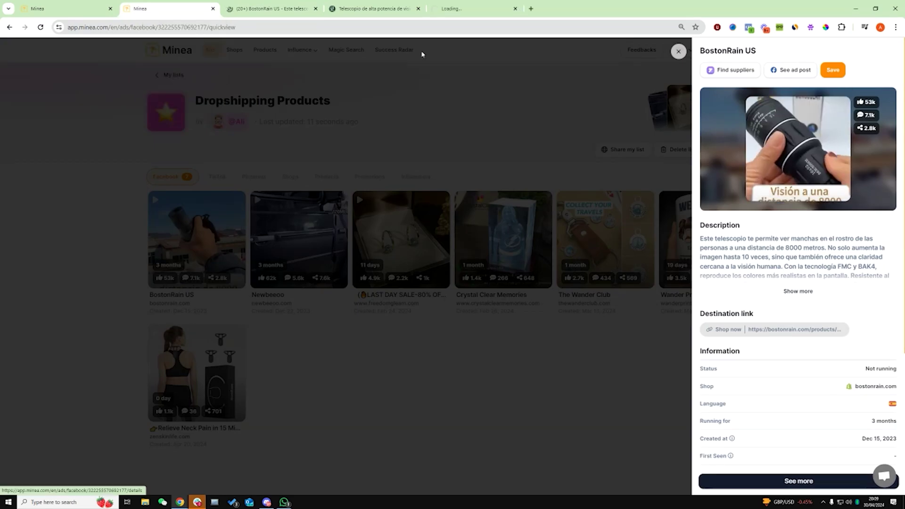
Scroll through the BostonRain US telescope post's 7.1K comments and back up to the post.
{"action": "left_click", "coordinate": [373, 9]}
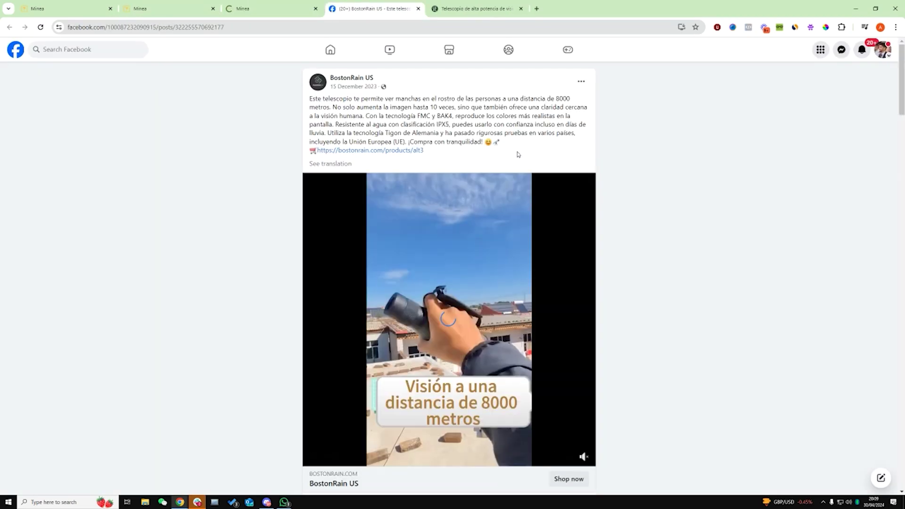
{"action": "scroll", "coordinate": [515, 186], "scroll_direction": "down", "scroll_amount": 2}
{"action": "scroll", "coordinate": [527, 236], "scroll_direction": "up", "scroll_amount": 2}
{"action": "scroll", "coordinate": [545, 315], "scroll_direction": "down", "scroll_amount": 3}
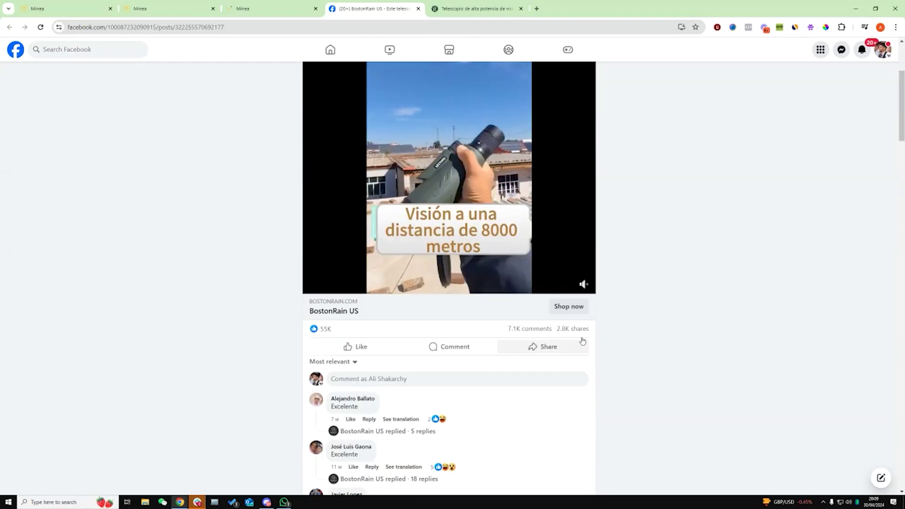
{"action": "scroll", "coordinate": [422, 336], "scroll_direction": "down", "scroll_amount": 3}
{"action": "scroll", "coordinate": [421, 336], "scroll_direction": "down", "scroll_amount": 12}
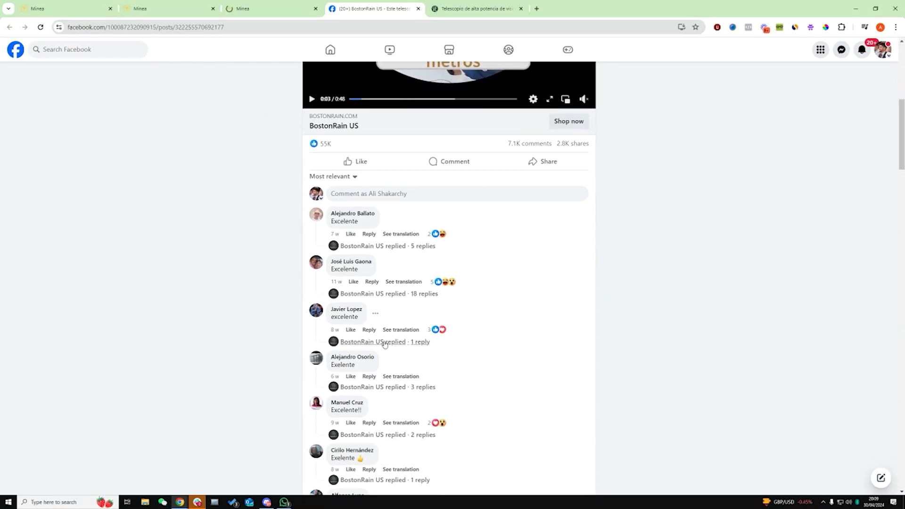
{"action": "scroll", "coordinate": [368, 331], "scroll_direction": "down", "scroll_amount": 10}
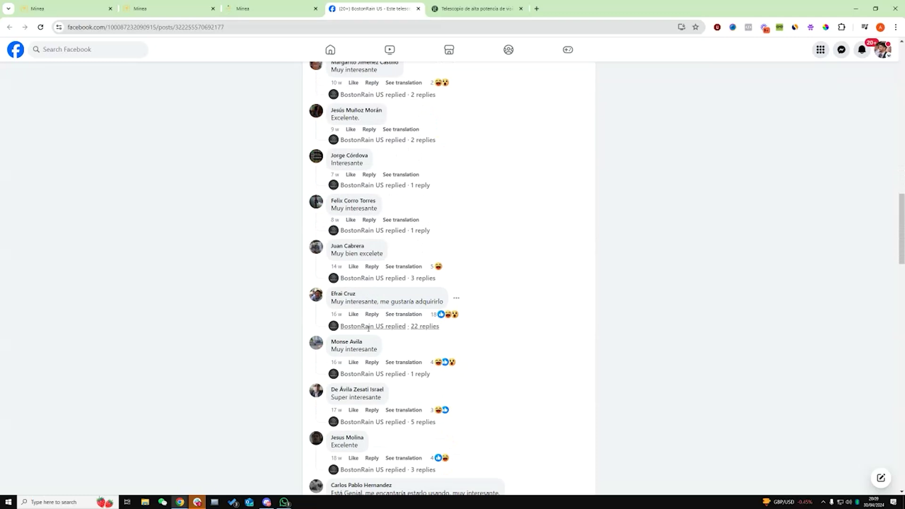
{"action": "scroll", "coordinate": [464, 317], "scroll_direction": "up", "scroll_amount": 20}
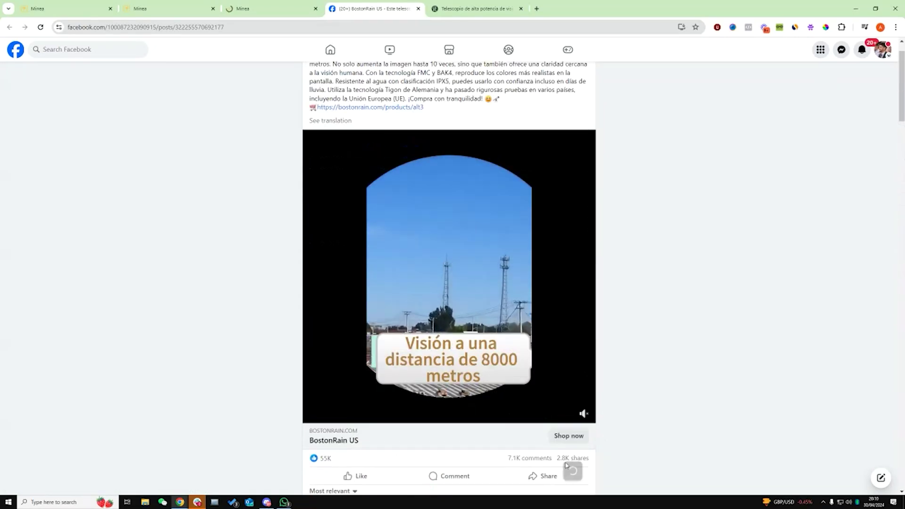
{"action": "scroll", "coordinate": [622, 410], "scroll_direction": "up", "scroll_amount": 1}
{"action": "scroll", "coordinate": [622, 410], "scroll_direction": "up", "scroll_amount": 1}
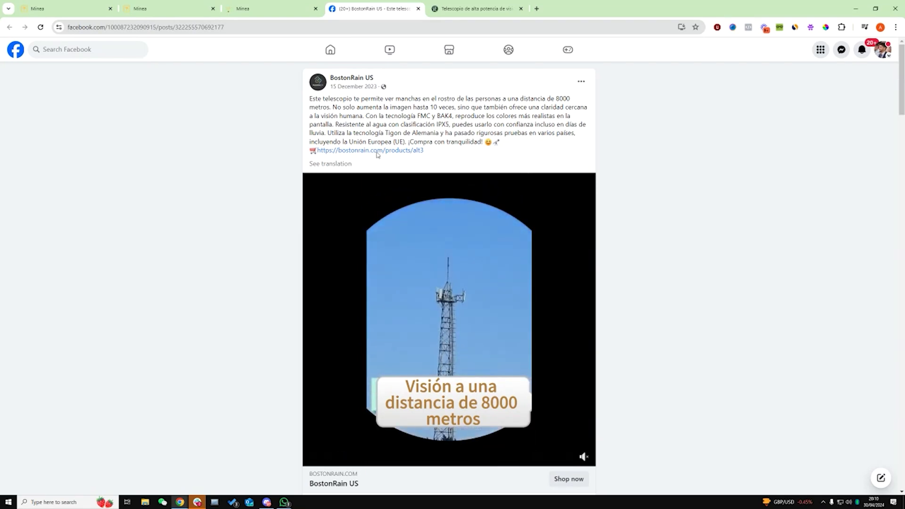
{"action": "left_click", "coordinate": [476, 9]}
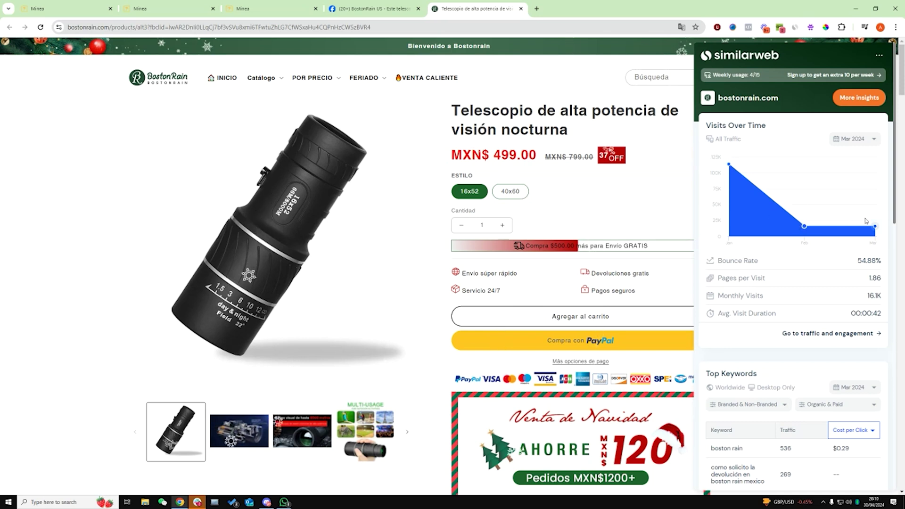
Read bostonrain.com's 16.1K monthly visits in Similarweb, then return to the Minea ad details tab.
{"action": "mouse_move", "coordinate": [875, 228]}
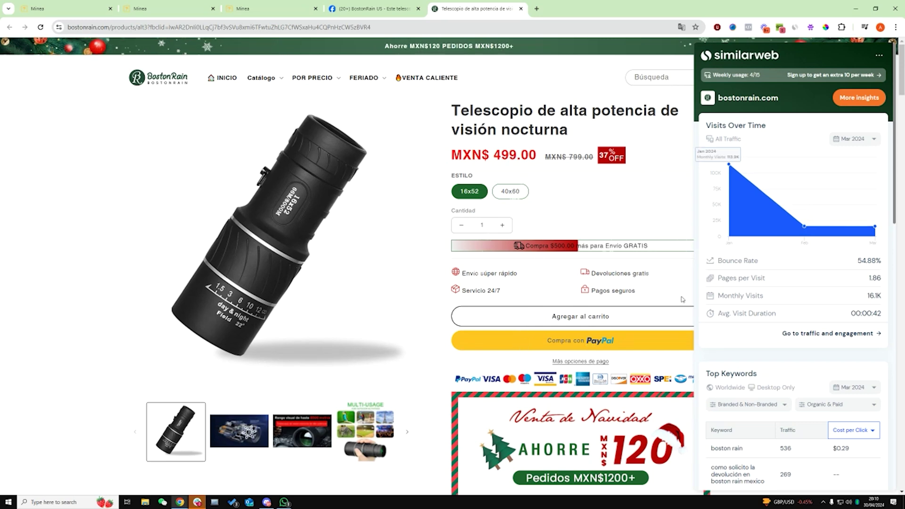
{"action": "left_click", "coordinate": [569, 217]}
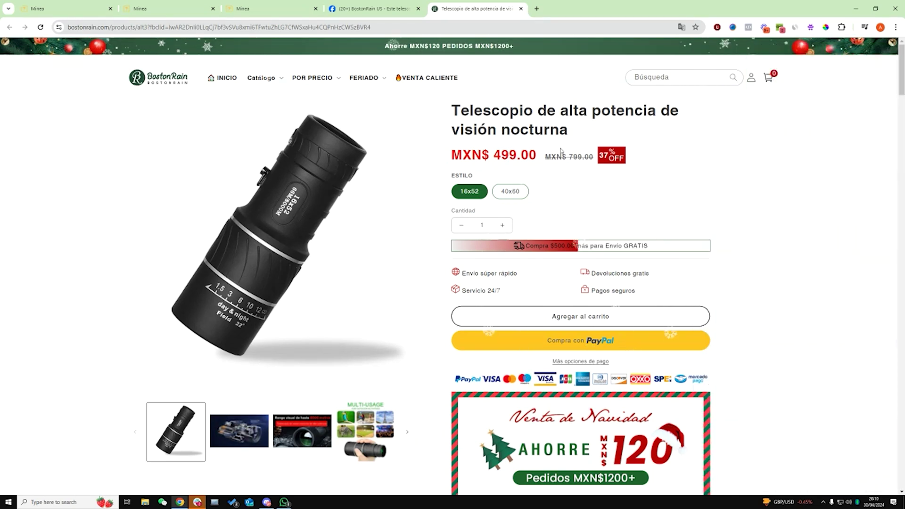
{"action": "left_click", "coordinate": [369, 3]}
{"action": "left_click", "coordinate": [283, 9]}
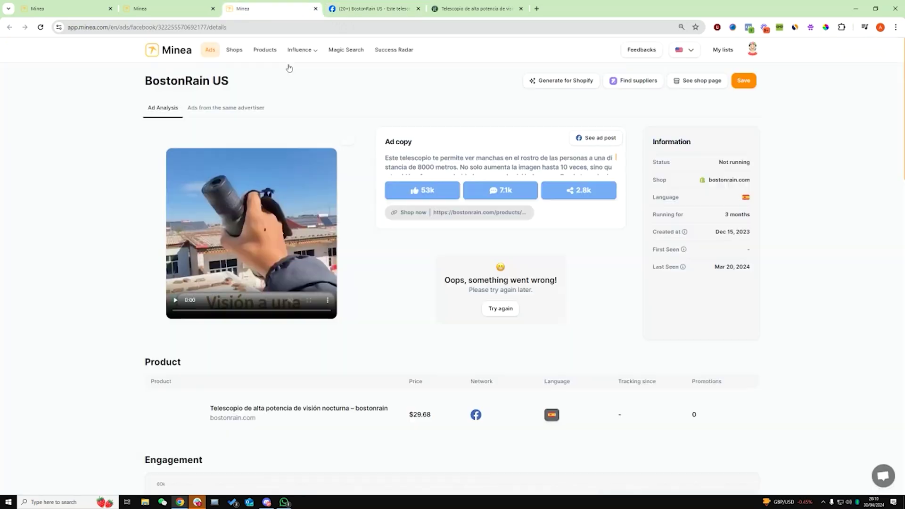
List and scroll through the other Facebook ads from the BostonRain US advertiser.
{"action": "left_click", "coordinate": [214, 118]}
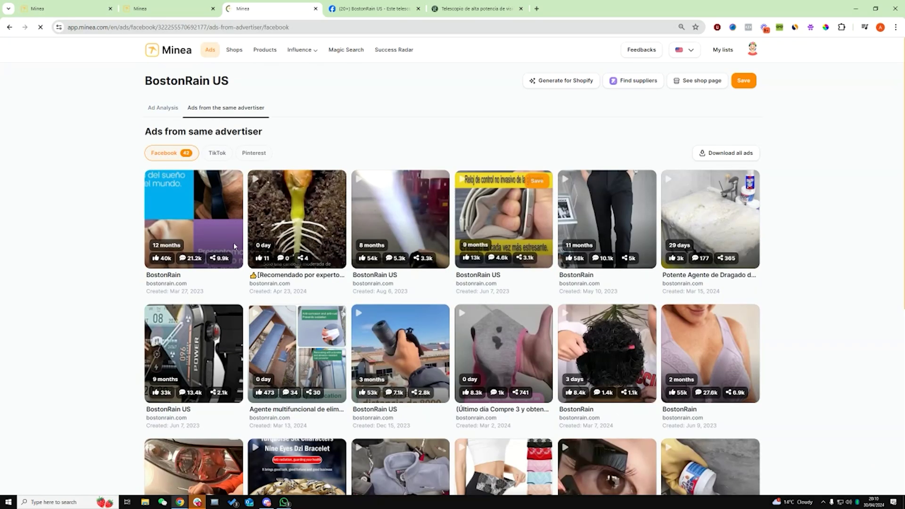
{"action": "scroll", "coordinate": [289, 339], "scroll_direction": "down", "scroll_amount": 3}
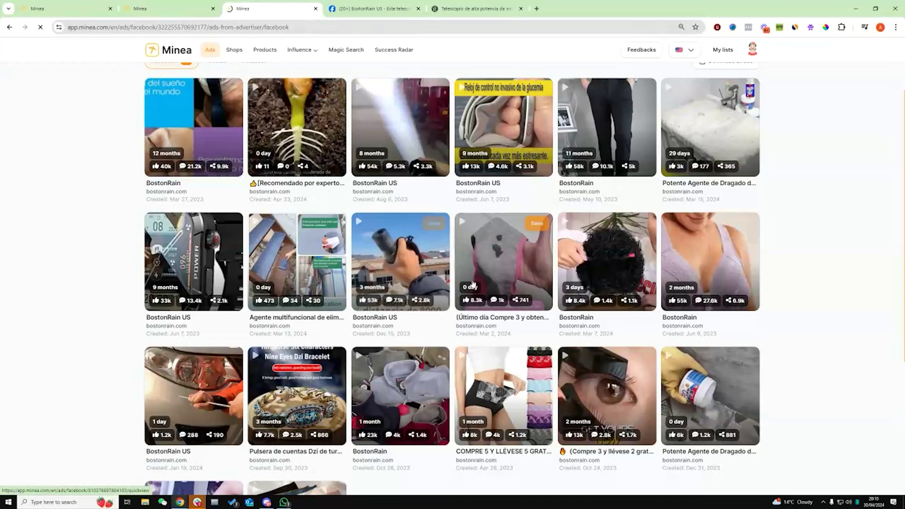
{"action": "scroll", "coordinate": [289, 339], "scroll_direction": "down", "scroll_amount": 2}
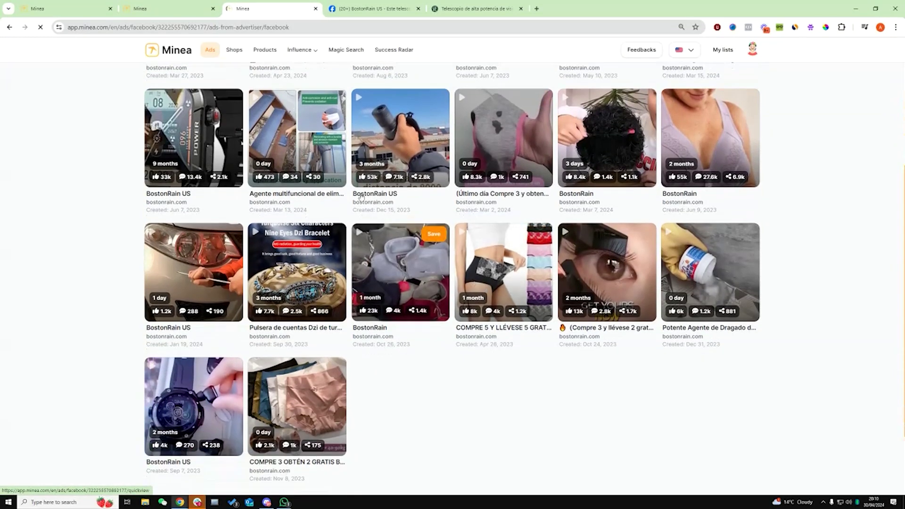
{"action": "scroll", "coordinate": [345, 182], "scroll_direction": "down", "scroll_amount": 2}
{"action": "scroll", "coordinate": [421, 236], "scroll_direction": "up", "scroll_amount": 4}
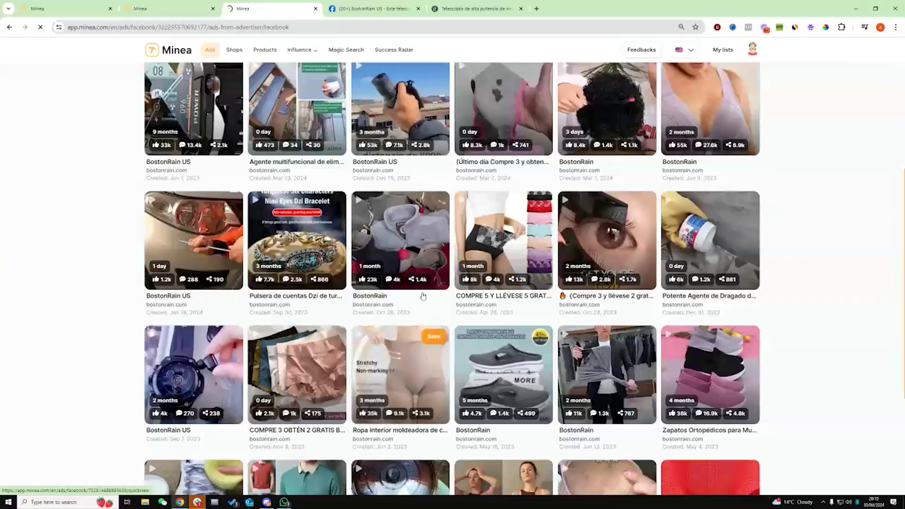
{"action": "scroll", "coordinate": [399, 322], "scroll_direction": "up", "scroll_amount": 2}
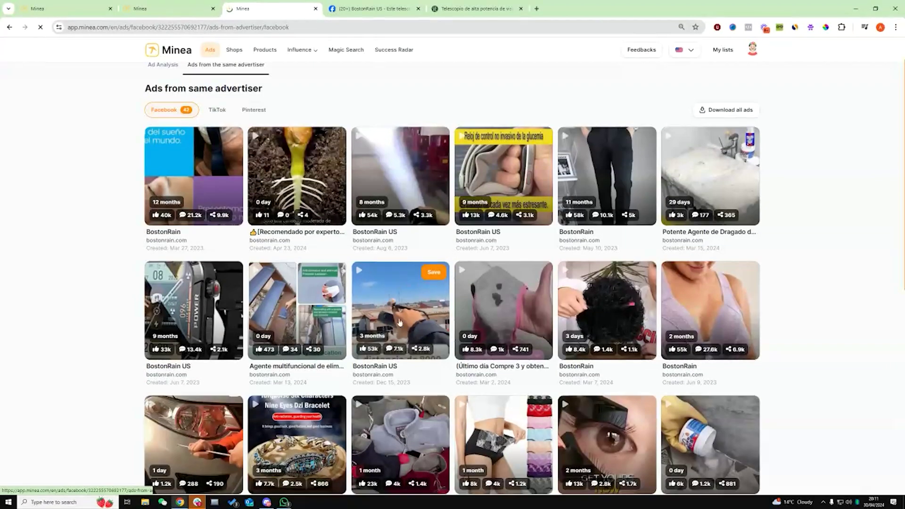
{"action": "scroll", "coordinate": [395, 309], "scroll_direction": "down", "scroll_amount": 9}
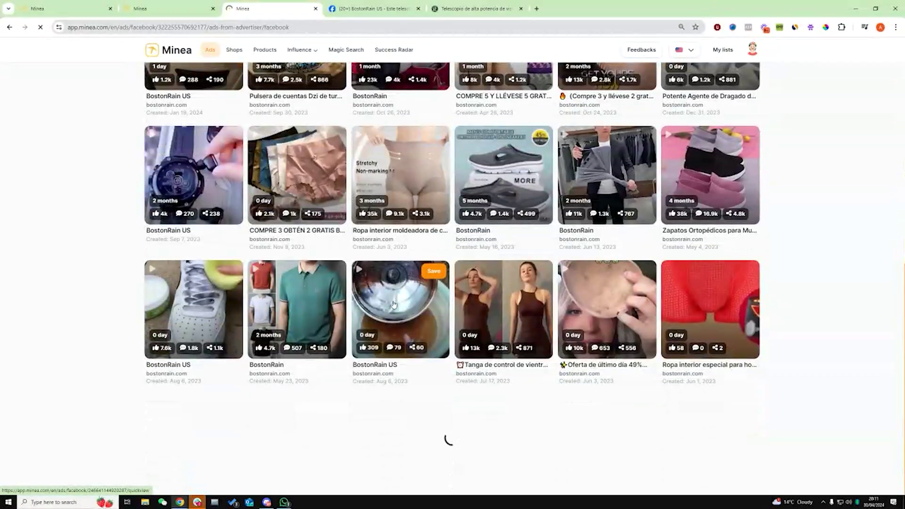
{"action": "scroll", "coordinate": [395, 298], "scroll_direction": "down", "scroll_amount": 5}
{"action": "scroll", "coordinate": [395, 294], "scroll_direction": "up", "scroll_amount": 1}
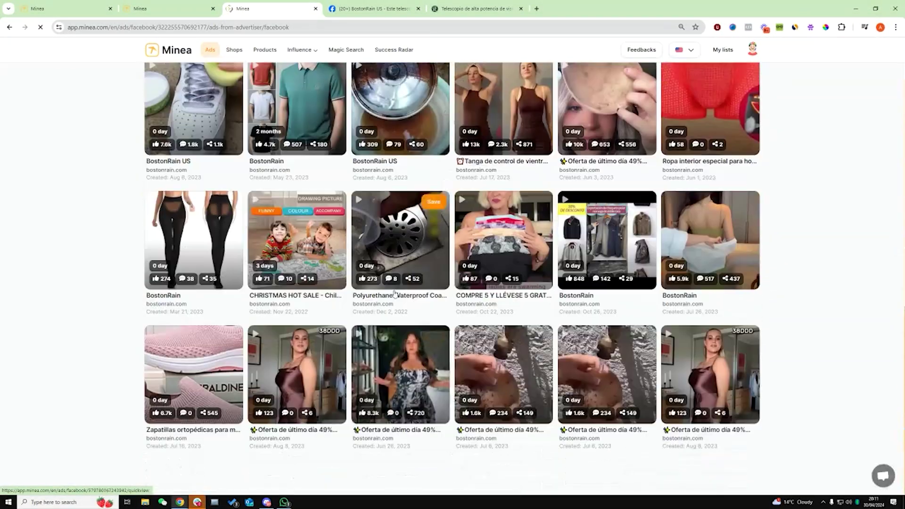
{"action": "scroll", "coordinate": [396, 289], "scroll_direction": "up", "scroll_amount": 10}
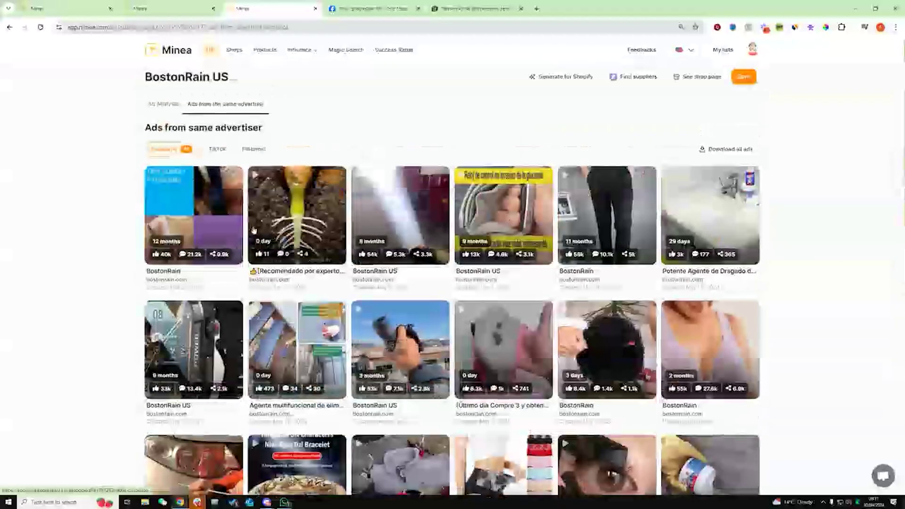
Open the BostonRain US ad's full analysis, then view its Facebook telescope post.
{"action": "left_click", "coordinate": [163, 106]}
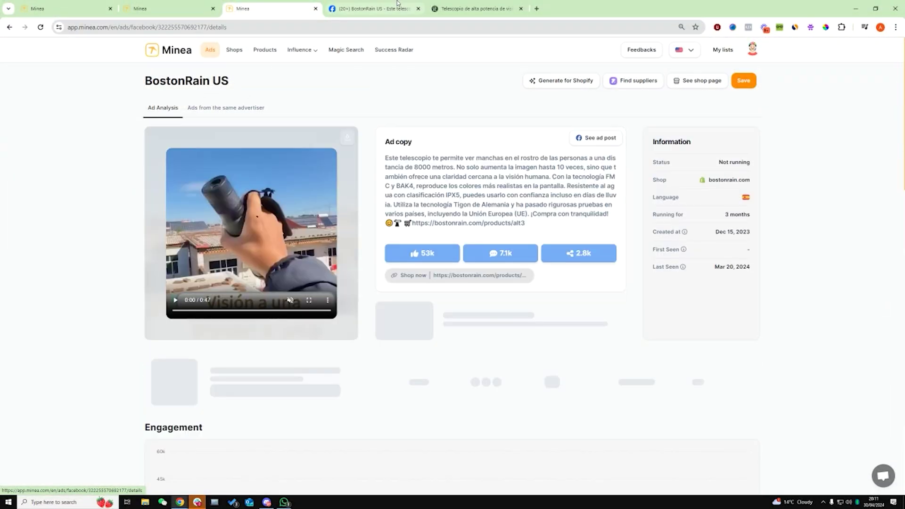
{"action": "key", "text": "ctrl+Tab"}
{"action": "scroll", "coordinate": [430, 399], "scroll_direction": "down", "scroll_amount": 5}
{"action": "scroll", "coordinate": [430, 399], "scroll_direction": "up", "scroll_amount": 3}
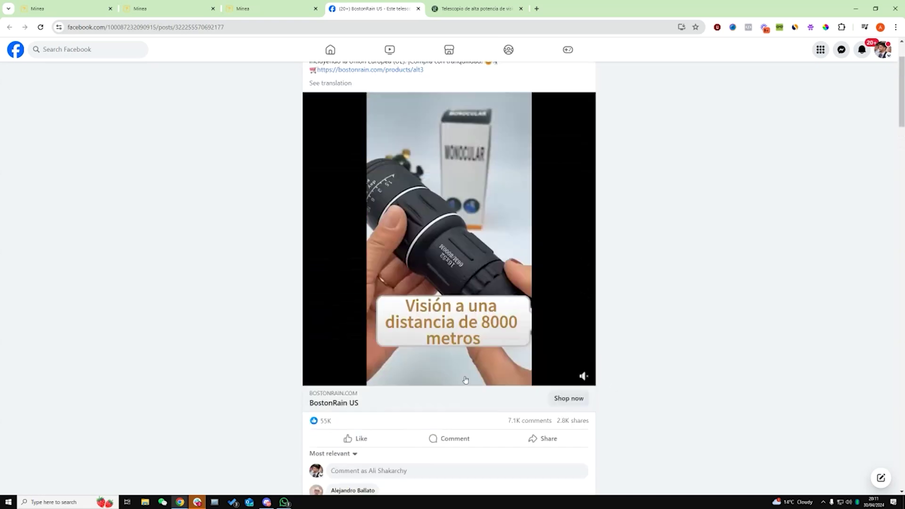
{"action": "scroll", "coordinate": [330, 330], "scroll_direction": "down", "scroll_amount": 2}
{"action": "scroll", "coordinate": [358, 188], "scroll_direction": "up", "scroll_amount": 2}
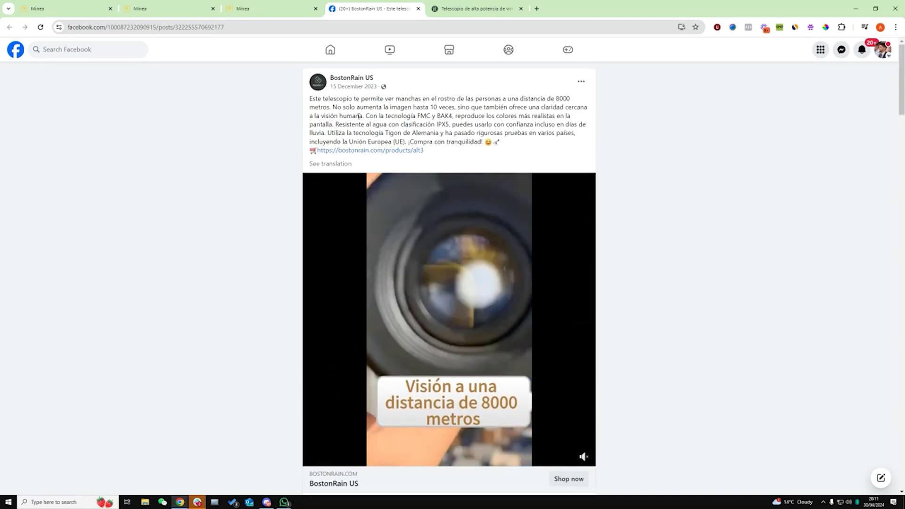
Scroll the telescope product description and Similarweb stats, then return to the BostonRain US Ad Analysis.
{"action": "left_click", "coordinate": [464, 5]}
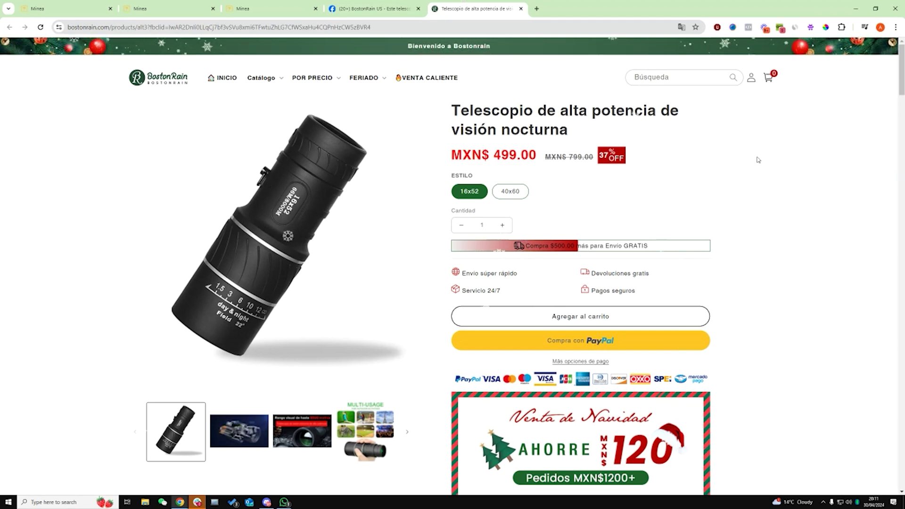
{"action": "scroll", "coordinate": [756, 162], "scroll_direction": "down", "scroll_amount": 9}
{"action": "scroll", "coordinate": [706, 238], "scroll_direction": "down", "scroll_amount": 20}
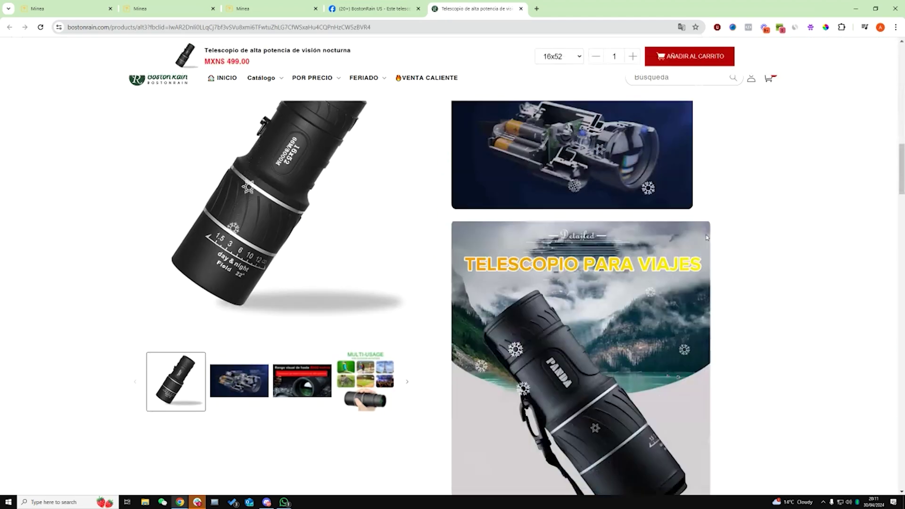
{"action": "scroll", "coordinate": [705, 241], "scroll_direction": "down", "scroll_amount": 20}
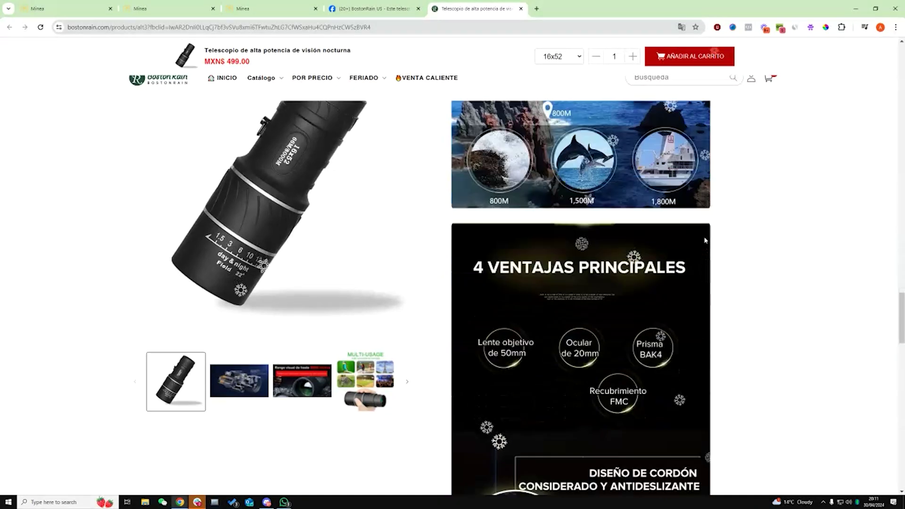
{"action": "scroll", "coordinate": [748, 257], "scroll_direction": "up", "scroll_amount": 20}
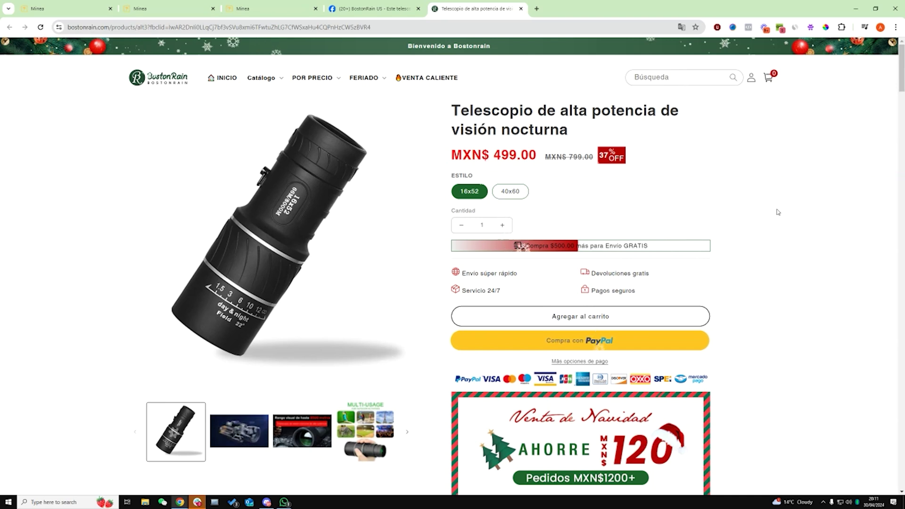
{"action": "left_click", "coordinate": [732, 27]}
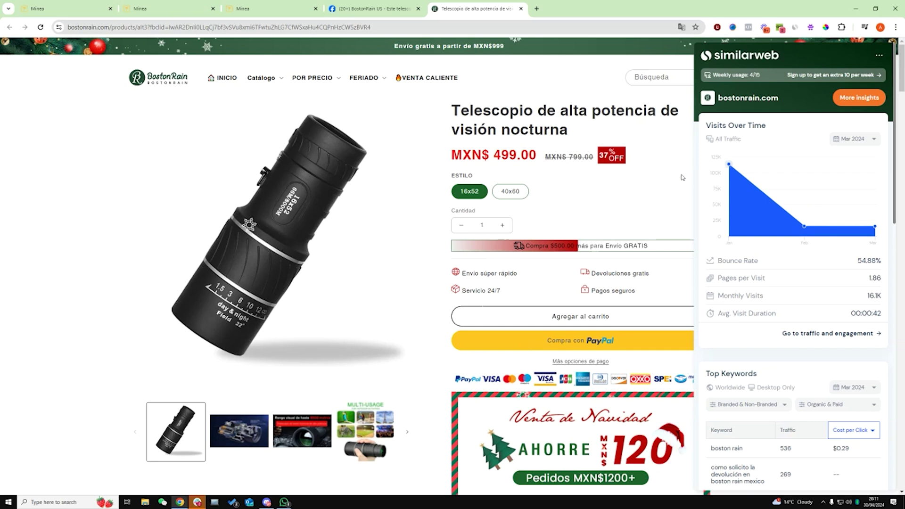
{"action": "left_click", "coordinate": [368, 6]}
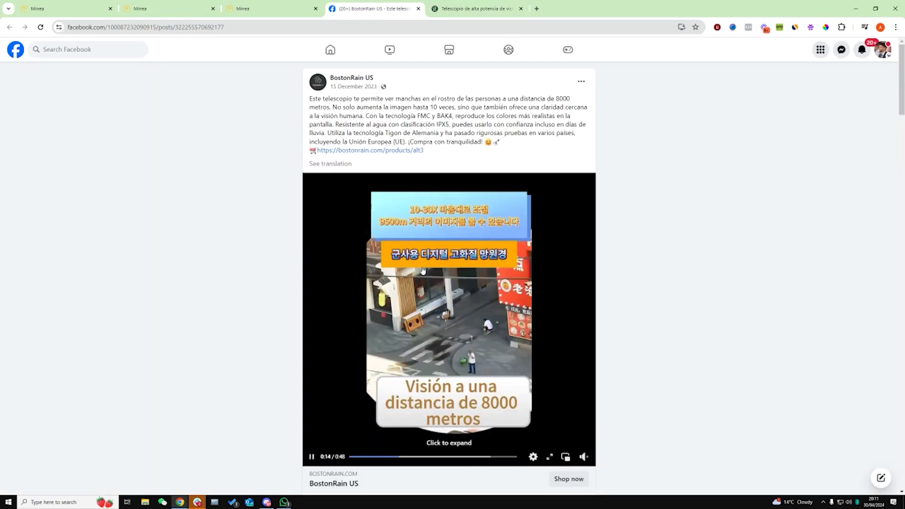
{"action": "left_click", "coordinate": [292, 10]}
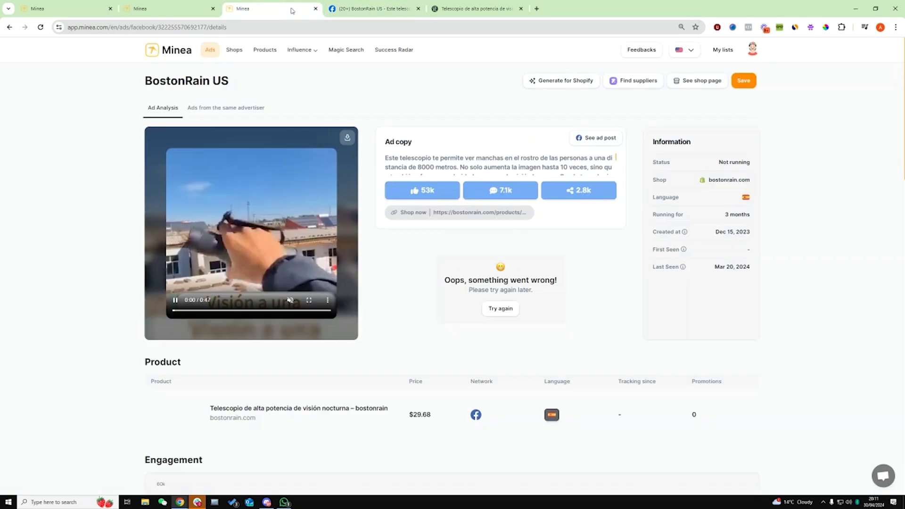
Browse the advertiser's other ads, return to Ad Analysis, then open the Facebook post's comments.
{"action": "left_click", "coordinate": [211, 111]}
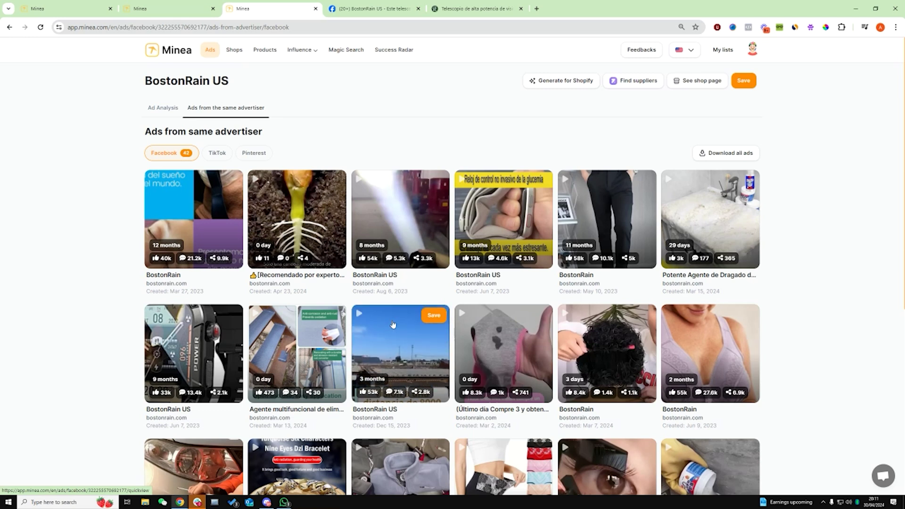
{"action": "scroll", "coordinate": [404, 340], "scroll_direction": "down", "scroll_amount": 3}
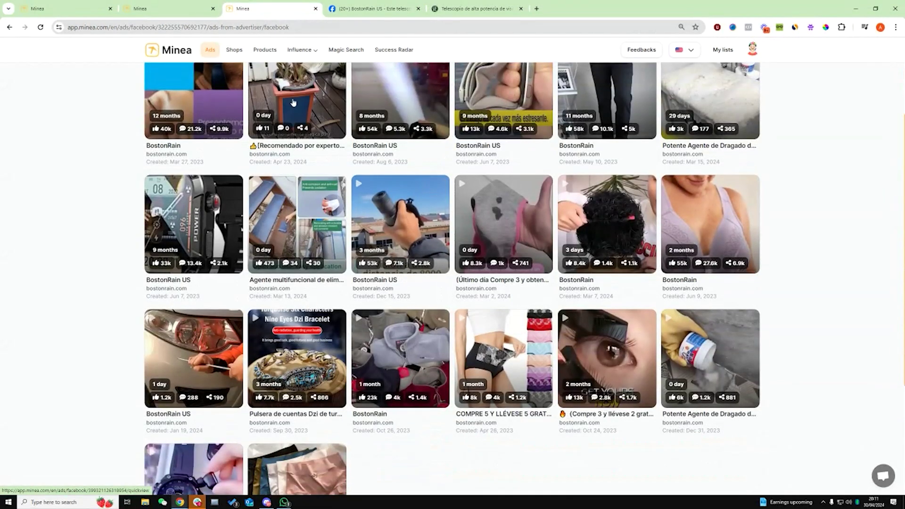
{"action": "scroll", "coordinate": [126, 244], "scroll_direction": "up", "scroll_amount": 2}
{"action": "scroll", "coordinate": [126, 244], "scroll_direction": "up", "scroll_amount": 1}
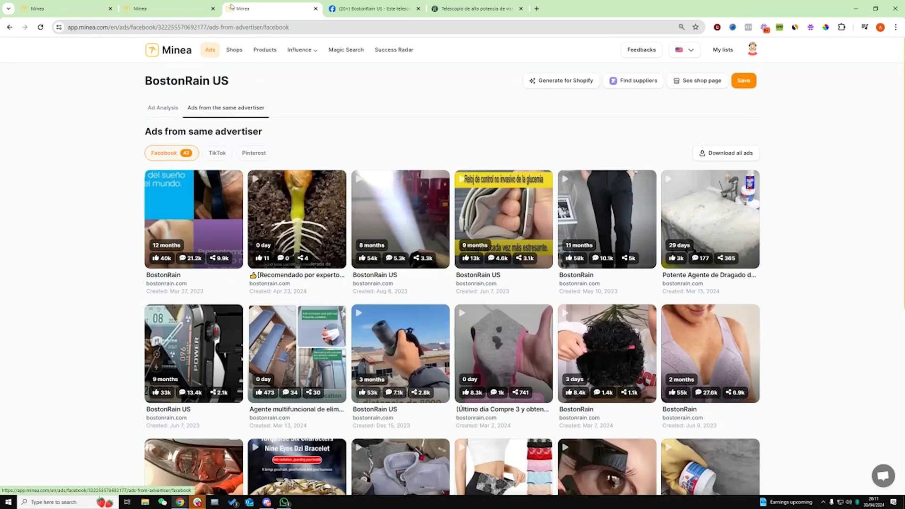
{"action": "left_click", "coordinate": [173, 104]}
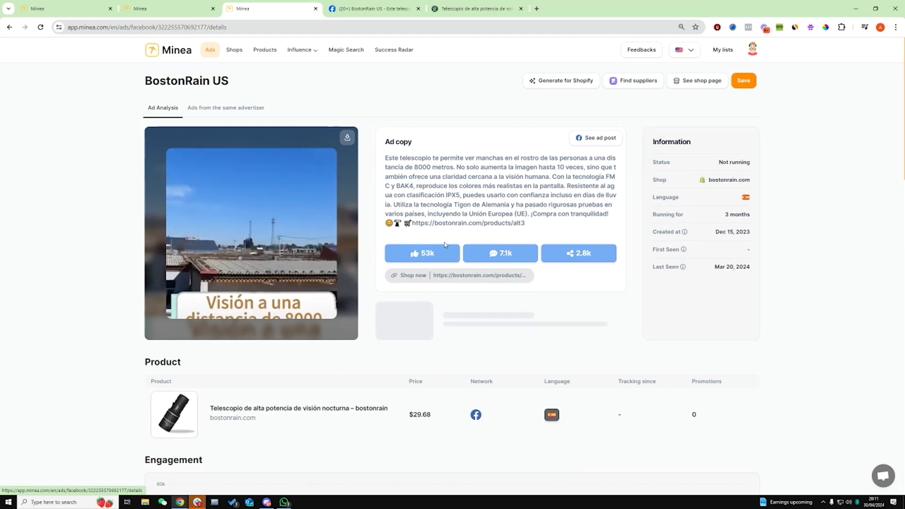
{"action": "mouse_move", "coordinate": [258, 212]}
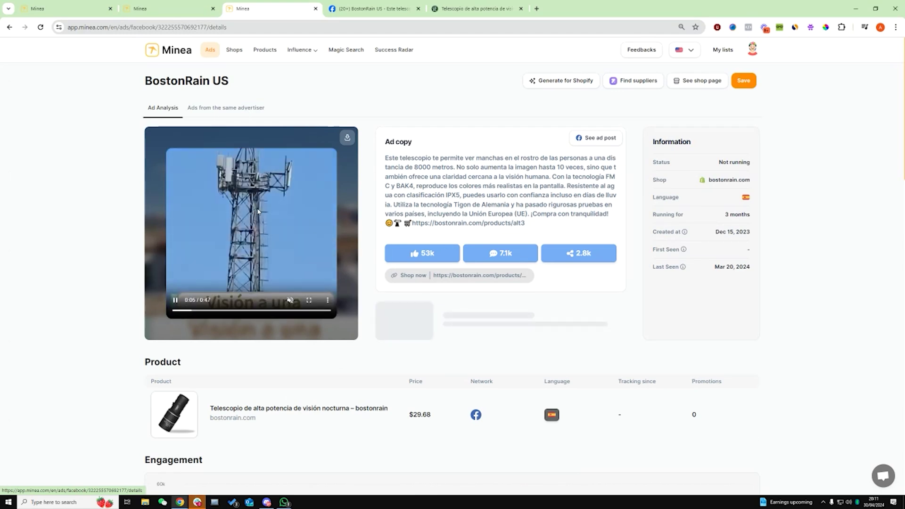
{"action": "left_click", "coordinate": [255, 108]}
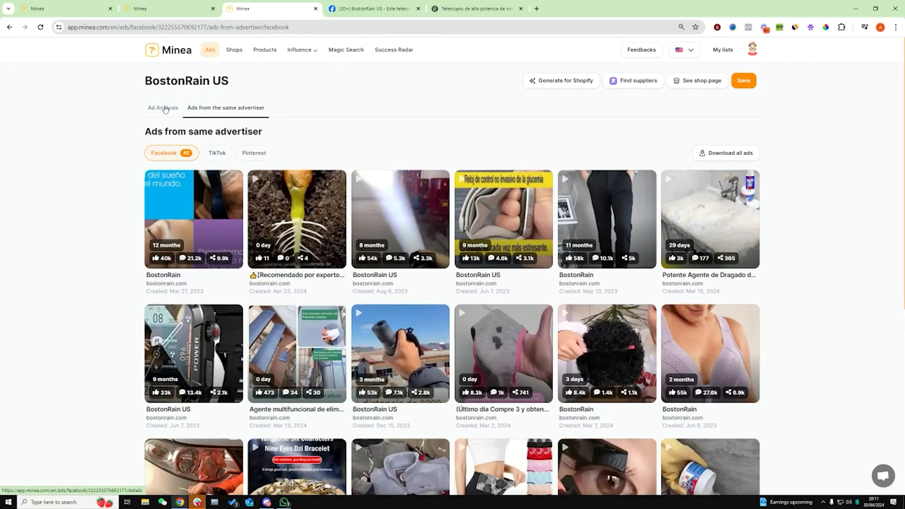
{"action": "left_click", "coordinate": [164, 108]}
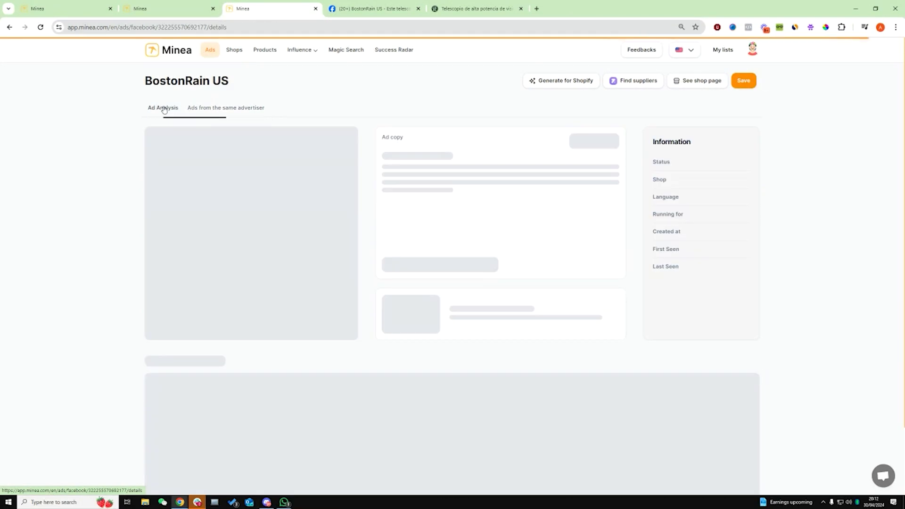
{"action": "left_click", "coordinate": [372, 8]}
Skim the post's comments, then recheck the telescope store's traffic in Similarweb.
{"action": "scroll", "coordinate": [534, 371], "scroll_direction": "down", "scroll_amount": 4}
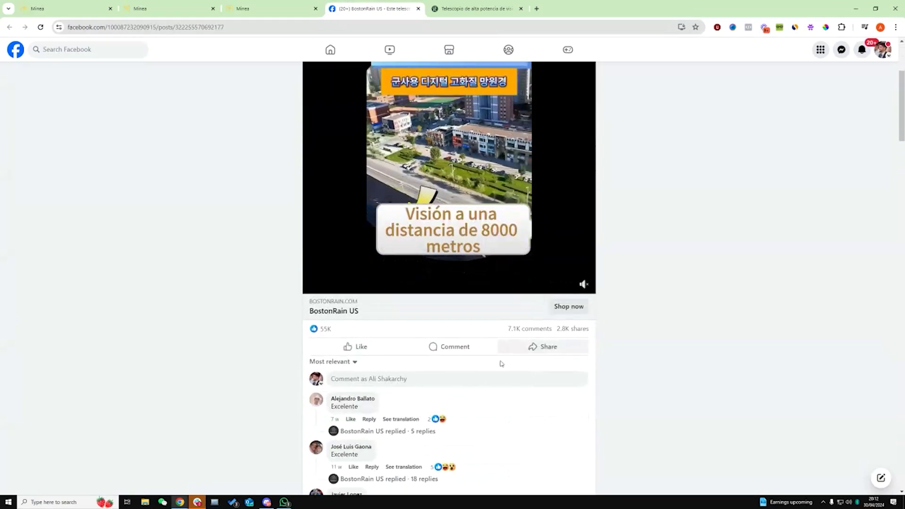
{"action": "scroll", "coordinate": [534, 371], "scroll_direction": "down", "scroll_amount": 7}
{"action": "scroll", "coordinate": [519, 283], "scroll_direction": "up", "scroll_amount": 9}
{"action": "left_click", "coordinate": [486, 4]}
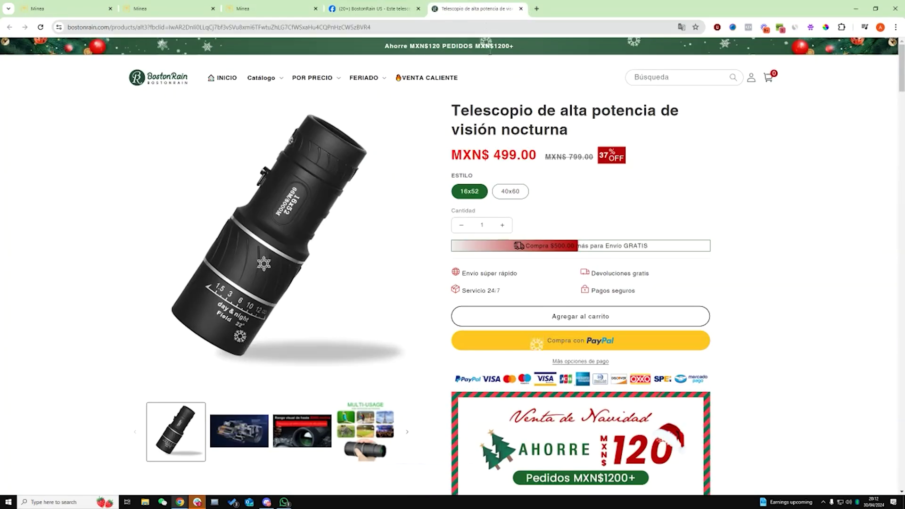
{"action": "left_click", "coordinate": [794, 27]}
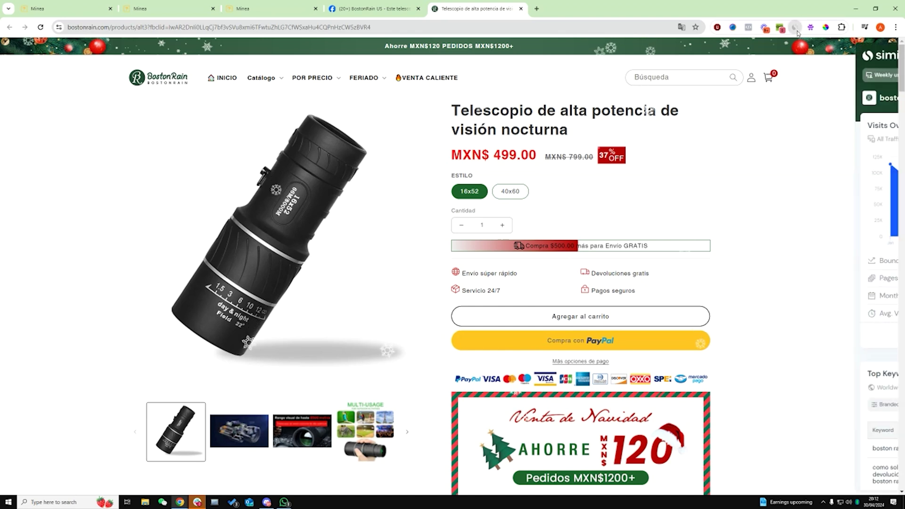
{"action": "left_click", "coordinate": [632, 186]}
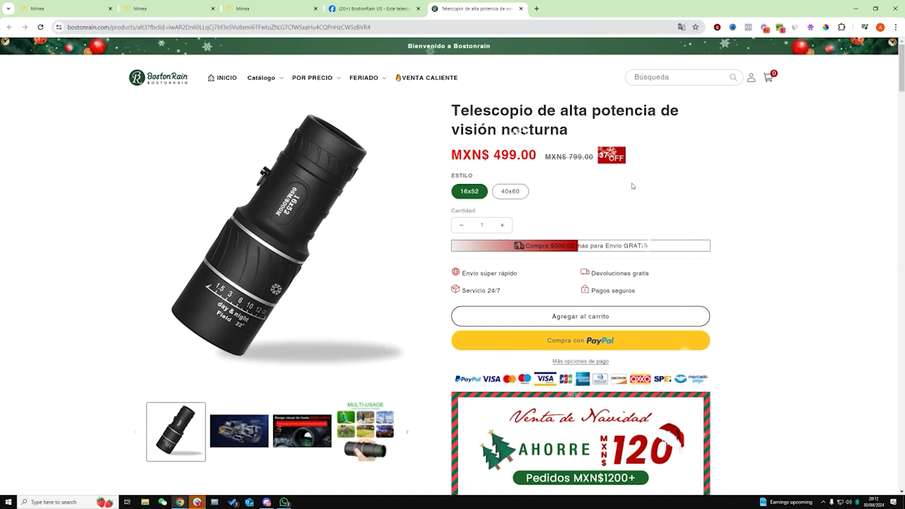
Step through the BostonRain US preview and details tabs back to the filtered Browse ads results.
{"action": "mouse_move", "coordinate": [135, 3]}
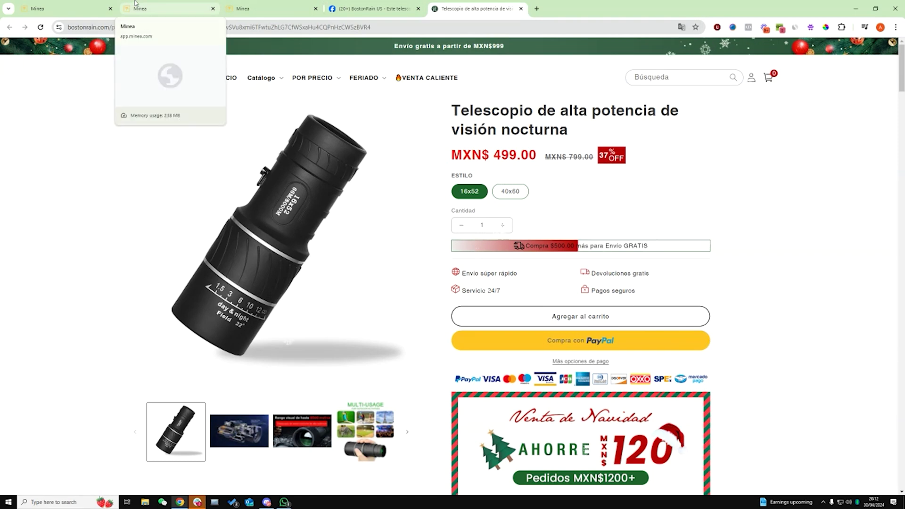
{"action": "left_click", "coordinate": [136, 4]}
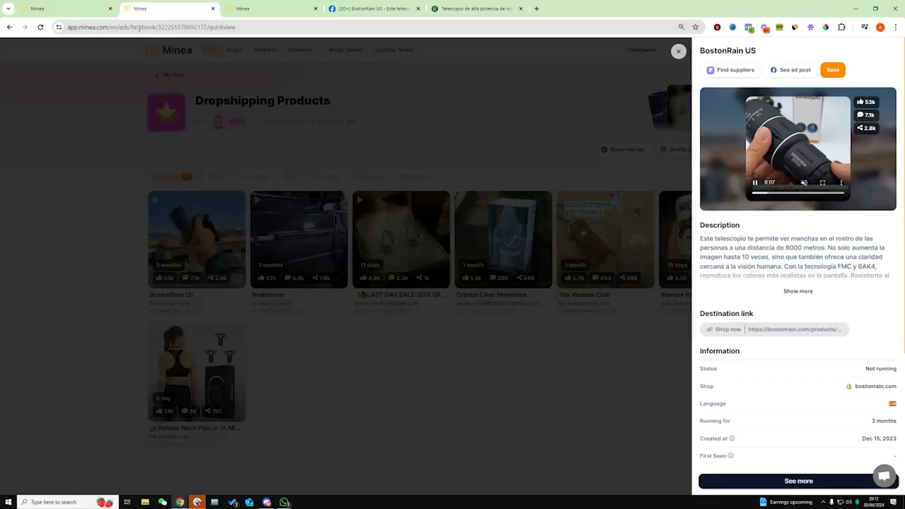
{"action": "left_click", "coordinate": [245, 8]}
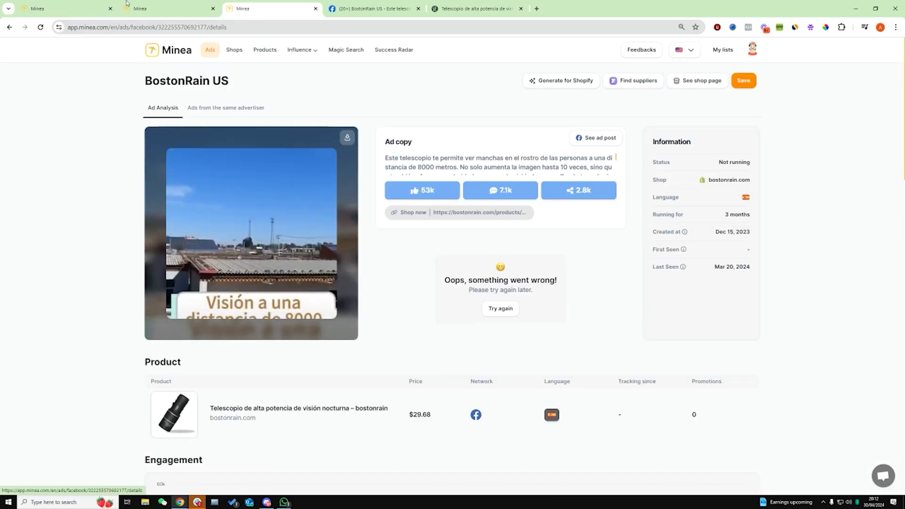
{"action": "left_click", "coordinate": [102, 13]}
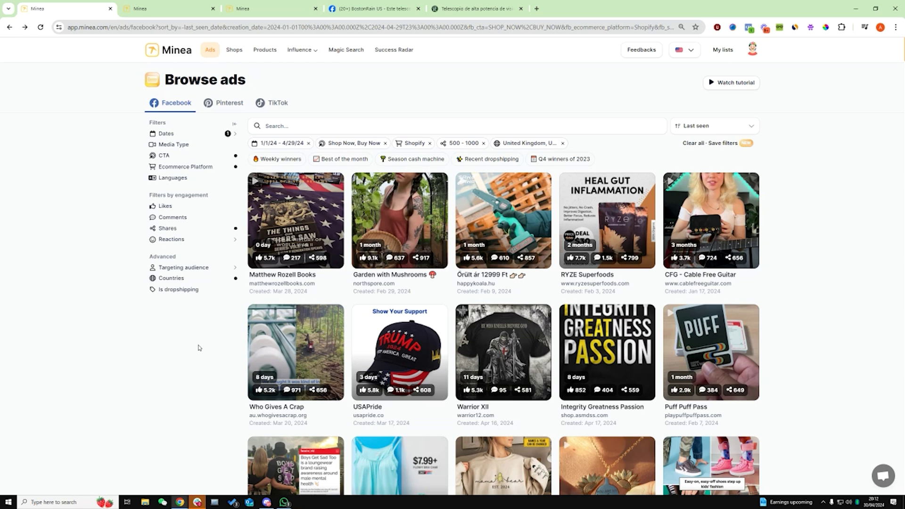
Scroll the filtered Facebook ads grid to further ads like GlowRight, Glorivox and Pandaize.
{"action": "scroll", "coordinate": [204, 361], "scroll_direction": "down", "scroll_amount": 7}
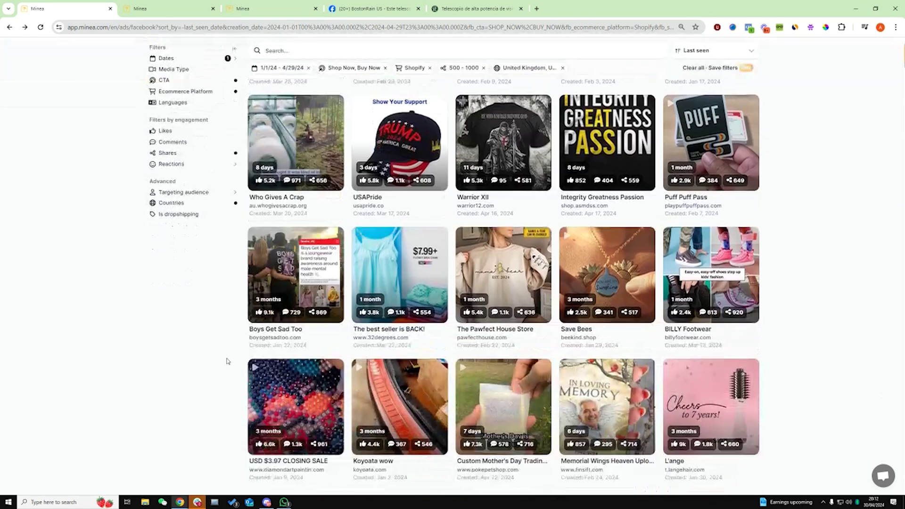
{"action": "scroll", "coordinate": [228, 361], "scroll_direction": "down", "scroll_amount": 4}
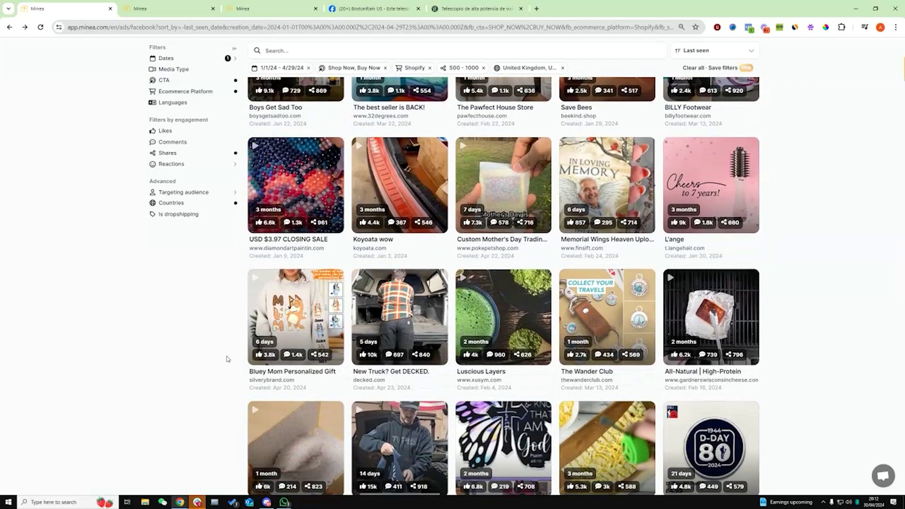
{"action": "scroll", "coordinate": [228, 359], "scroll_direction": "down", "scroll_amount": 3}
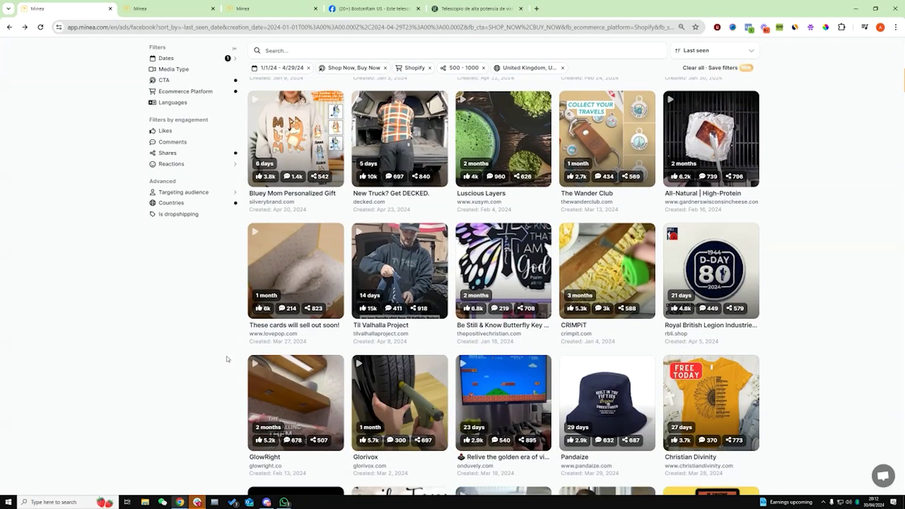